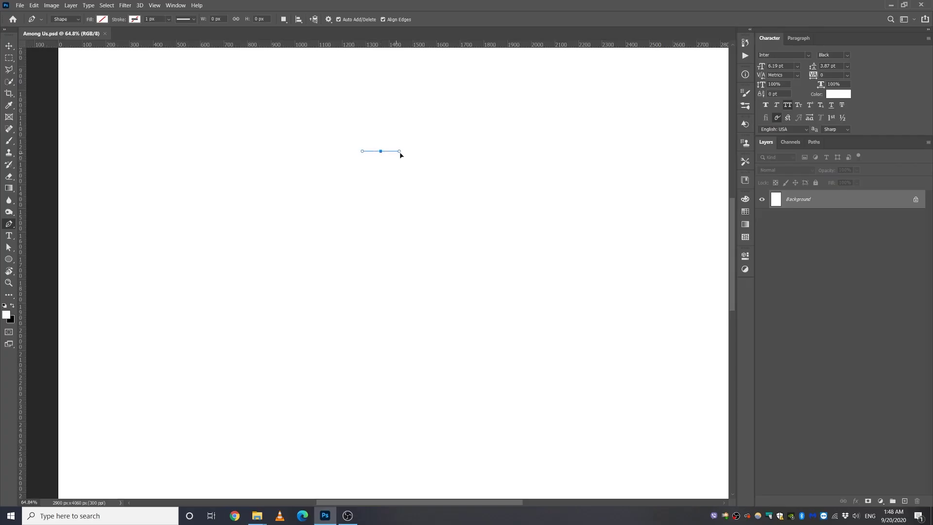
- Finish the crewmate body outline with its leg gap, close it, and fill it red
click(439, 200)
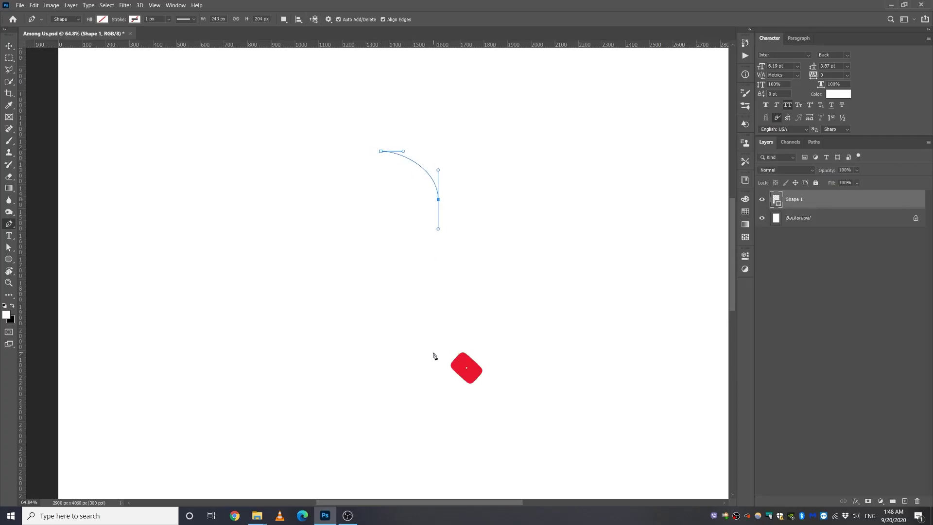
click(435, 338)
click(403, 338)
click(403, 309)
click(366, 308)
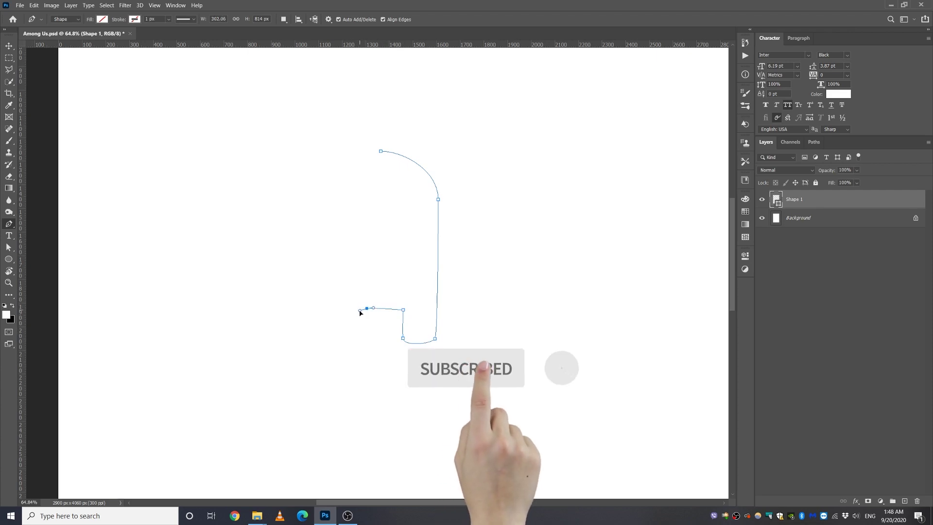
drag(364, 338, 359, 339)
click(330, 334)
drag(333, 191, 335, 173)
click(381, 151)
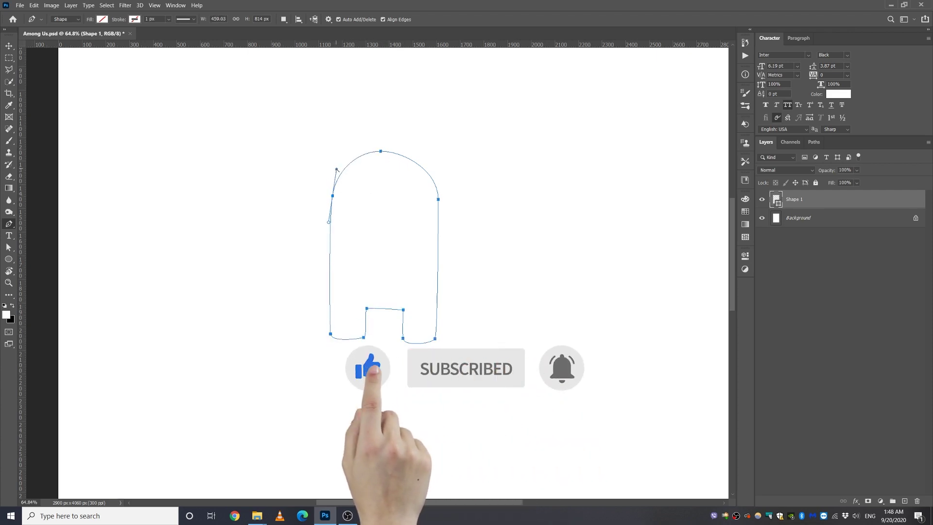
click(102, 19)
click(52, 89)
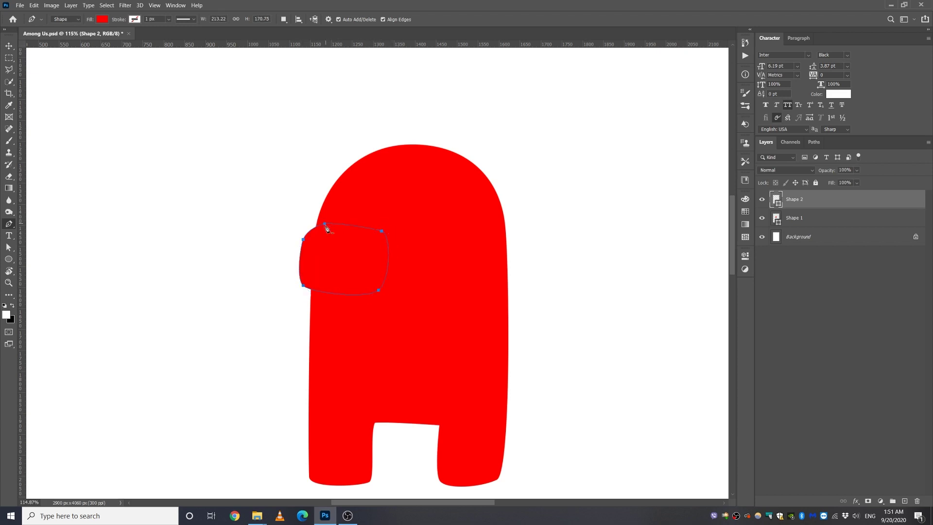
- Fill the visor light blue and draw a closed backpack outline beside the body
click(102, 19)
click(130, 66)
drag(507, 234, 403, 228)
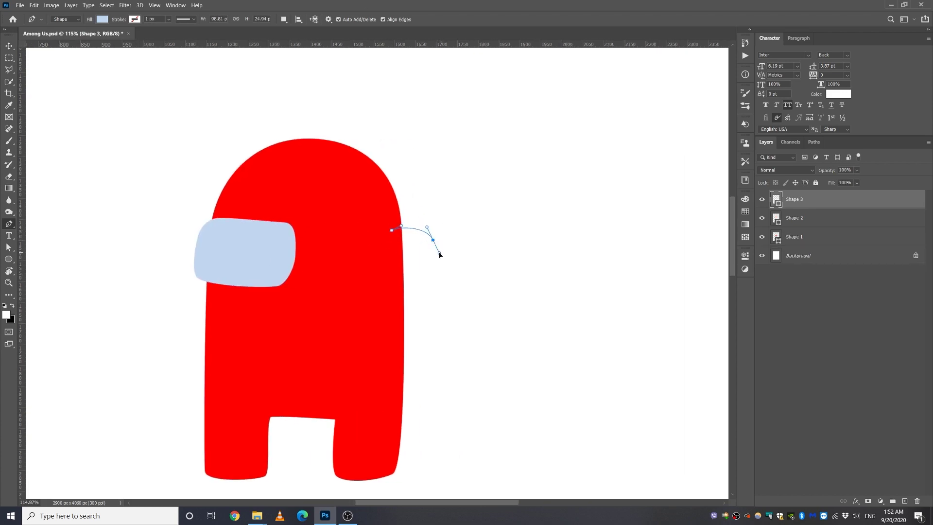
mouse_move(439, 368)
mouse_down()
mouse_move(437, 383)
mouse_move(401, 389)
mouse_up()
click(390, 235)
- Move the backpack shape behind the red body
key(ctrl+shift+[)
key(v)
scroll(360, 244, down, 3)
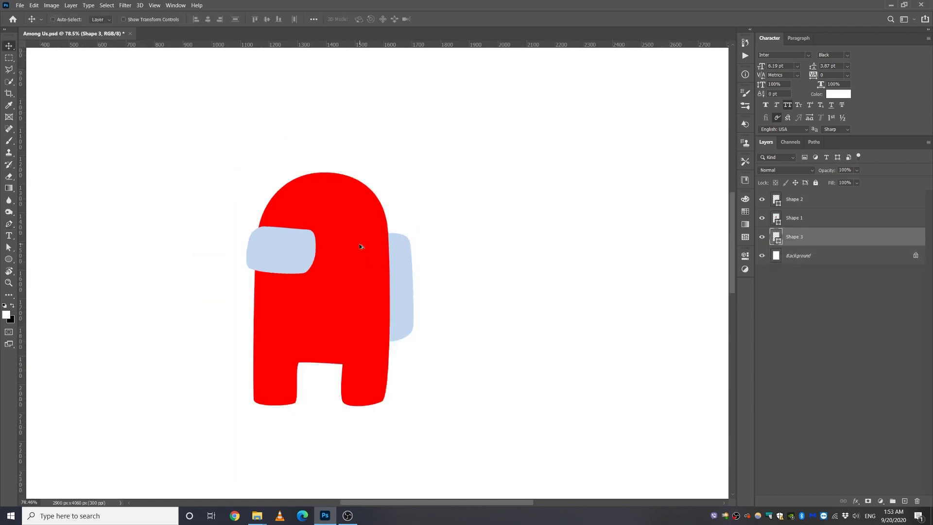
scroll(359, 244, up, 3)
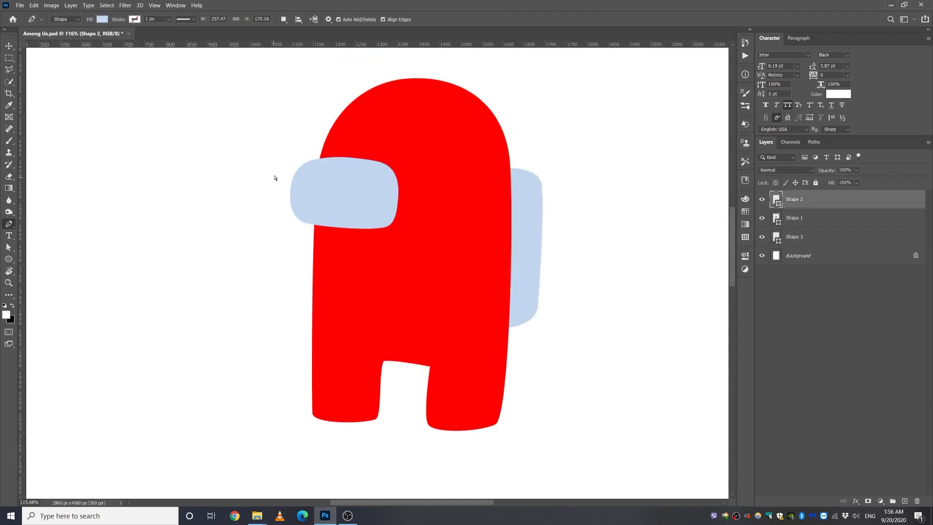
- Scale up all the crewmate shapes together
key(ctrl+0)
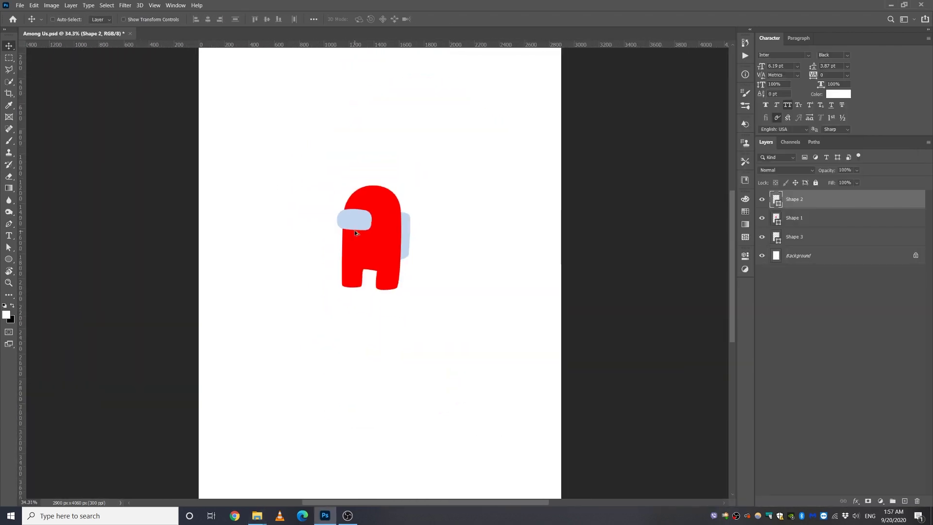
key(ctrl+alt+a)
key(ctrl+t)
drag(406, 284, 432, 318)
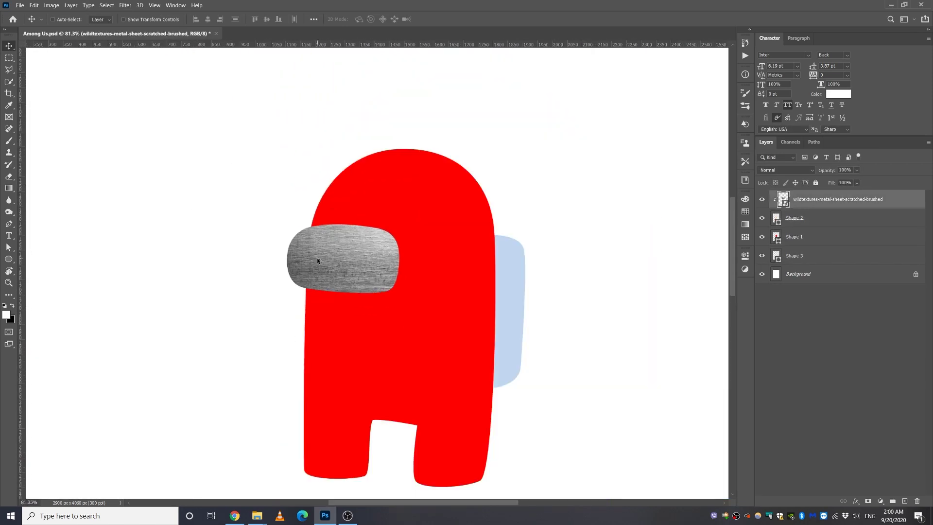
- Enlarge the metal texture over the visor and bring up its layer options
key(ctrl+t)
drag(479, 285, 552, 267)
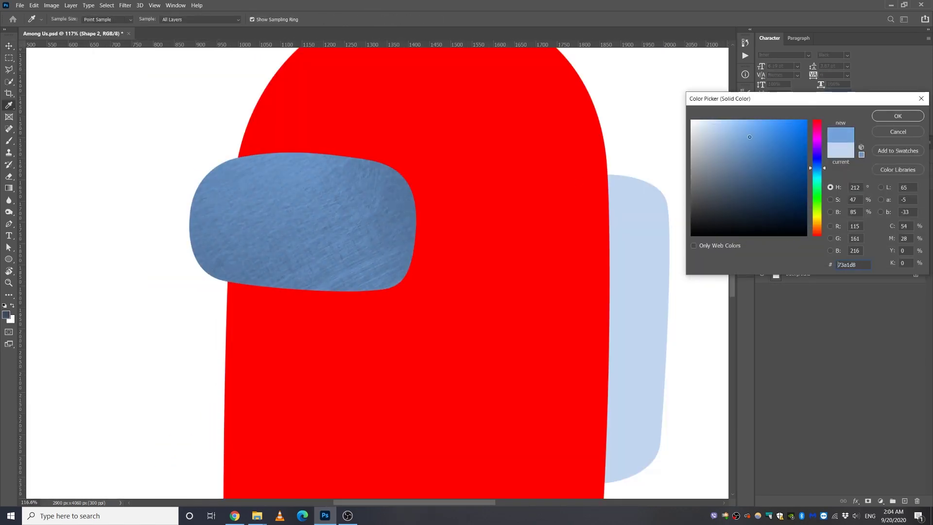
right_click(797, 218)
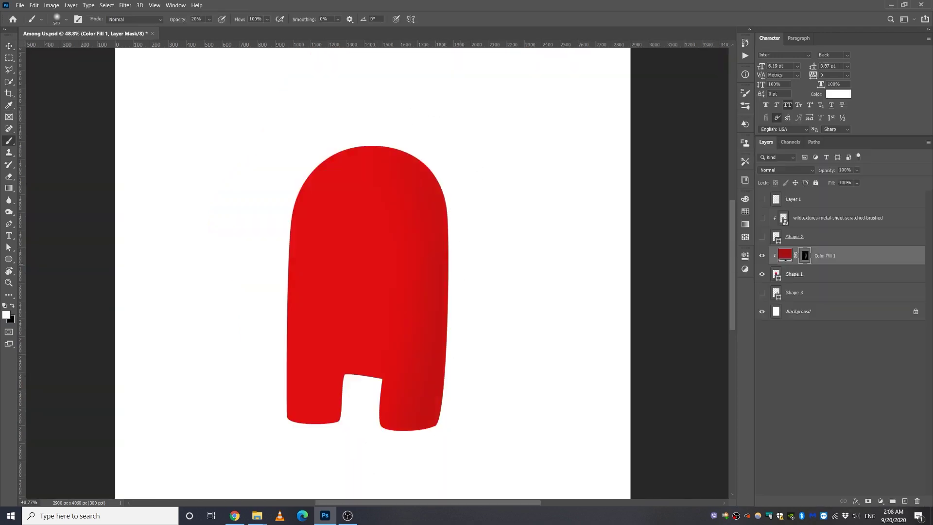
- Paint soft shading along the body's edge and darken the body's red fill
scroll(343, 396, up, 3)
drag(503, 214, 248, 125)
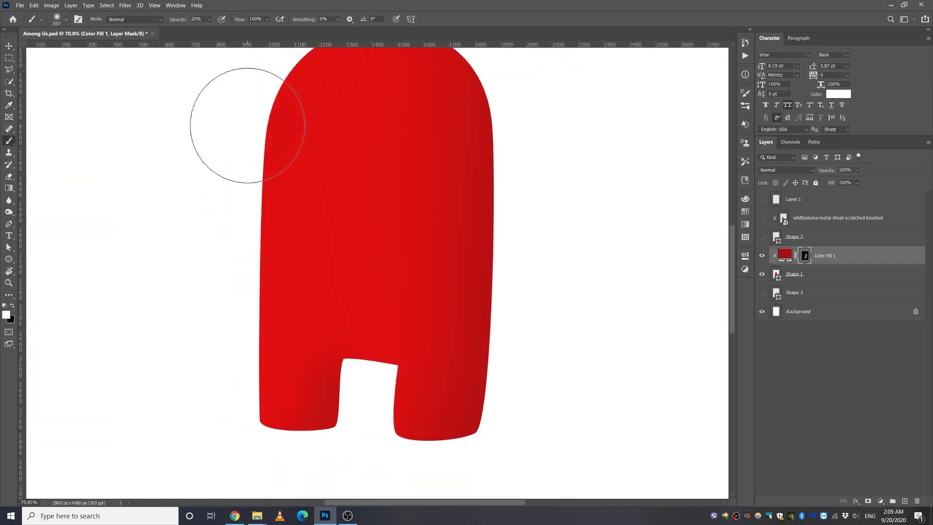
double_click(785, 255)
click(752, 95)
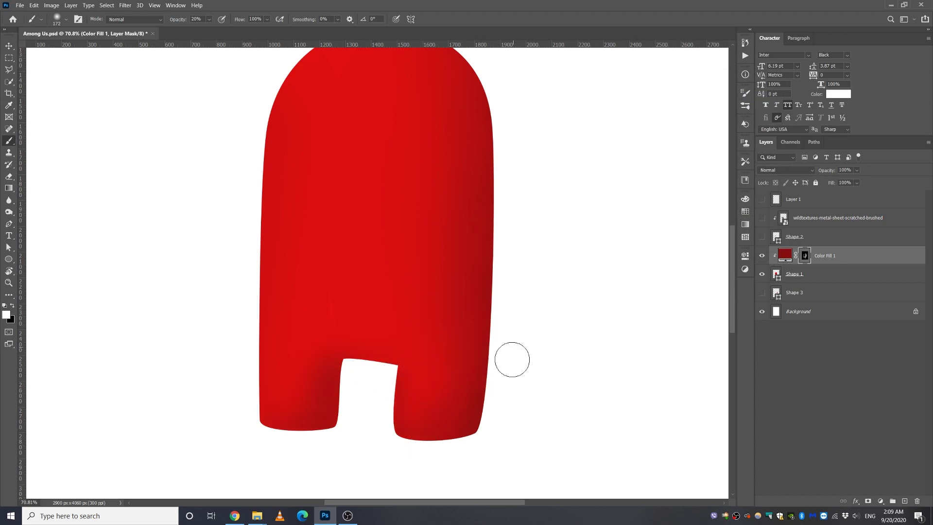
- Paint more soft body shading and lighten the visor's blue fill
scroll(512, 360, down, 2)
drag(494, 387, 477, 415)
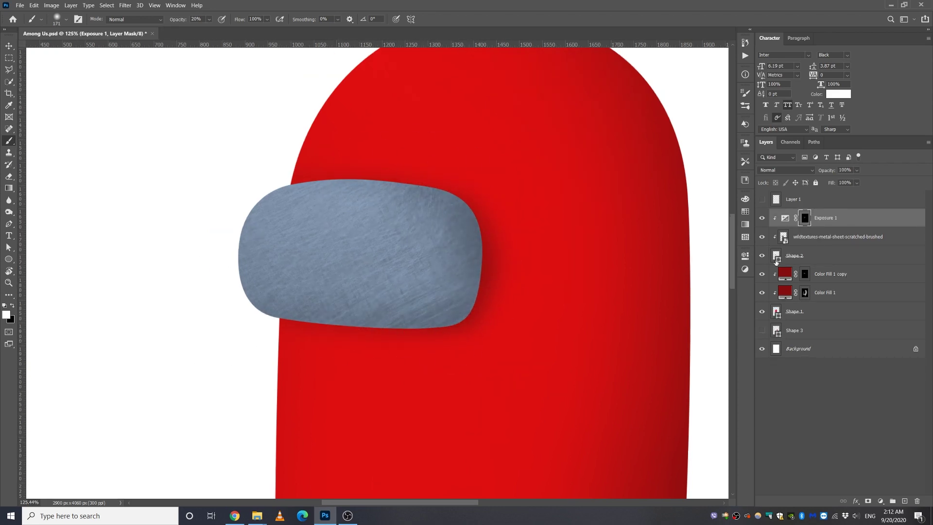
double_click(776, 261)
click(754, 96)
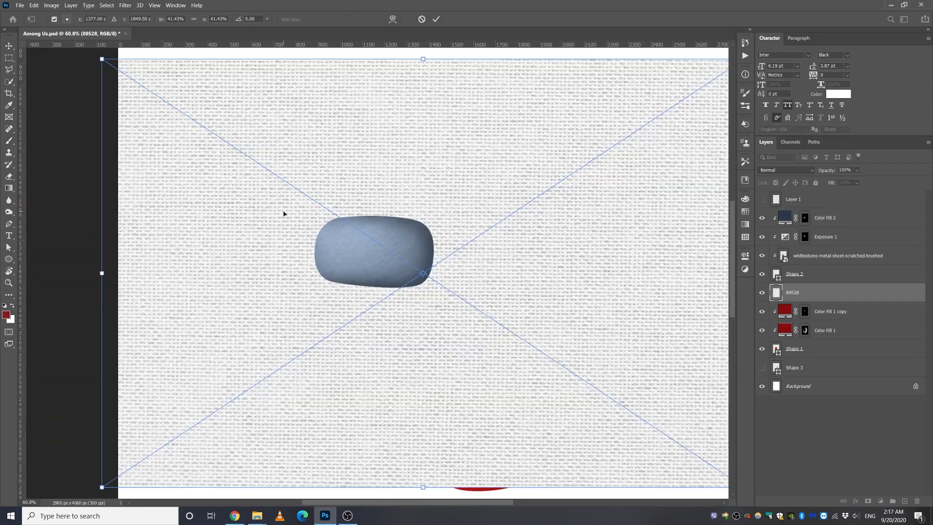
- Commit the knit texture, clip it to the red body, and set it to Multiply
scroll(328, 252, down, 4)
key(Return)
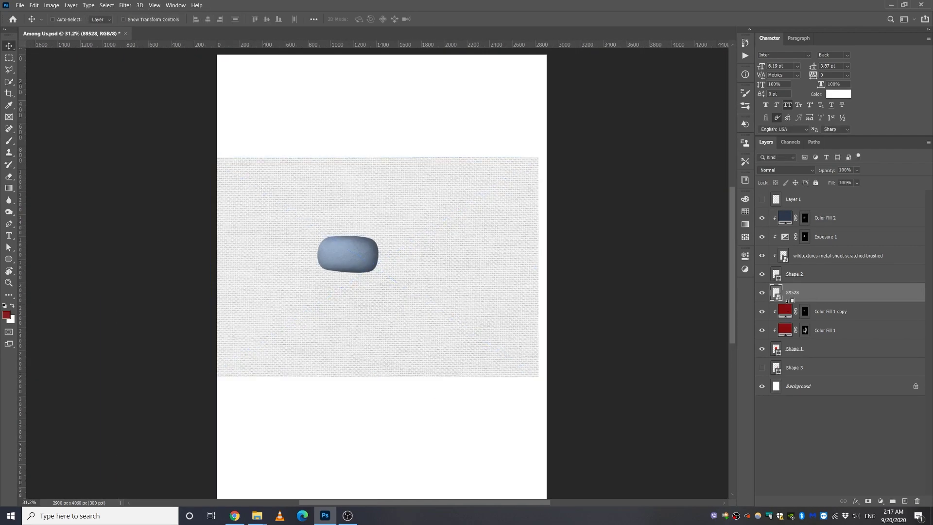
drag(788, 300, 787, 338)
scroll(463, 314, up, 3)
click(786, 170)
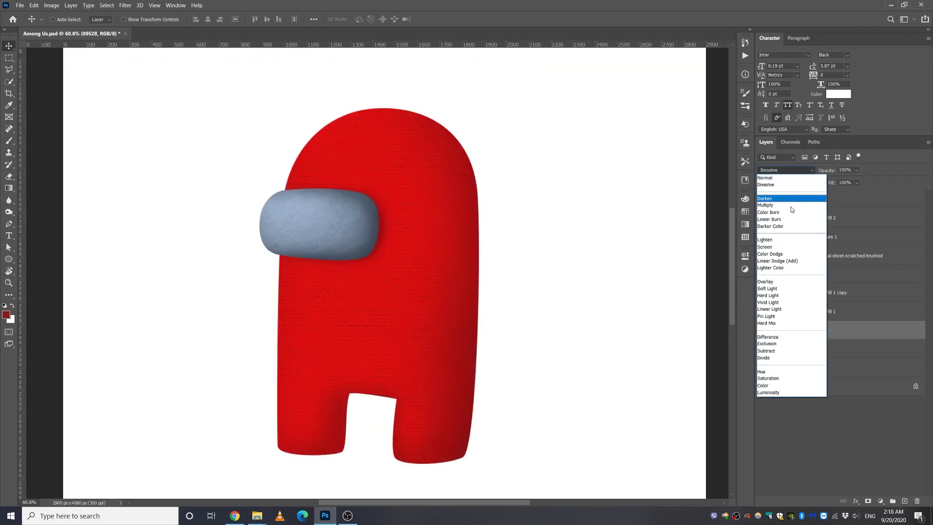
click(791, 205)
- Scale the knit texture down and warp its corners over the body and legs
key(ctrl+t)
scroll(390, 281, down, 2)
mouse_move(594, 109)
mouse_down()
mouse_move(505, 140)
mouse_move(485, 167)
mouse_move(281, 146)
mouse_up()
scroll(395, 314, up, 2)
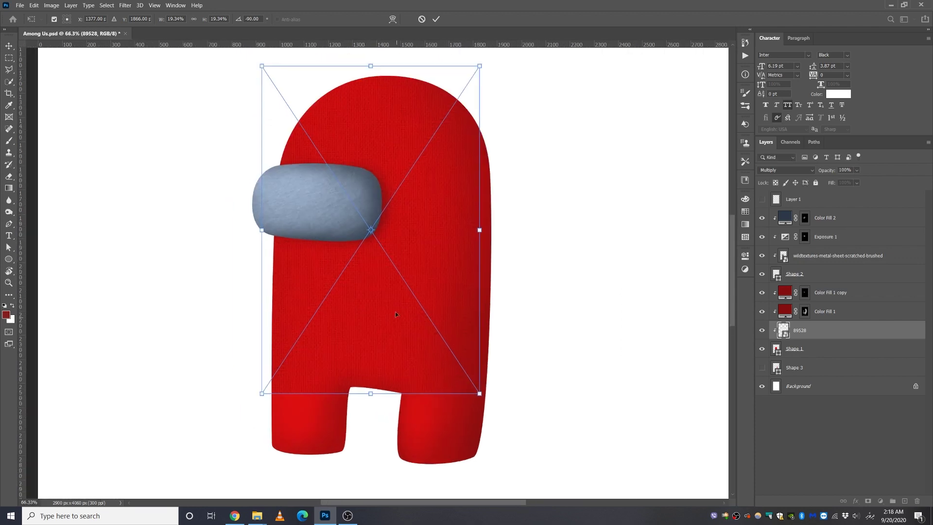
click(393, 19)
drag(274, 112, 276, 111)
drag(273, 433, 263, 436)
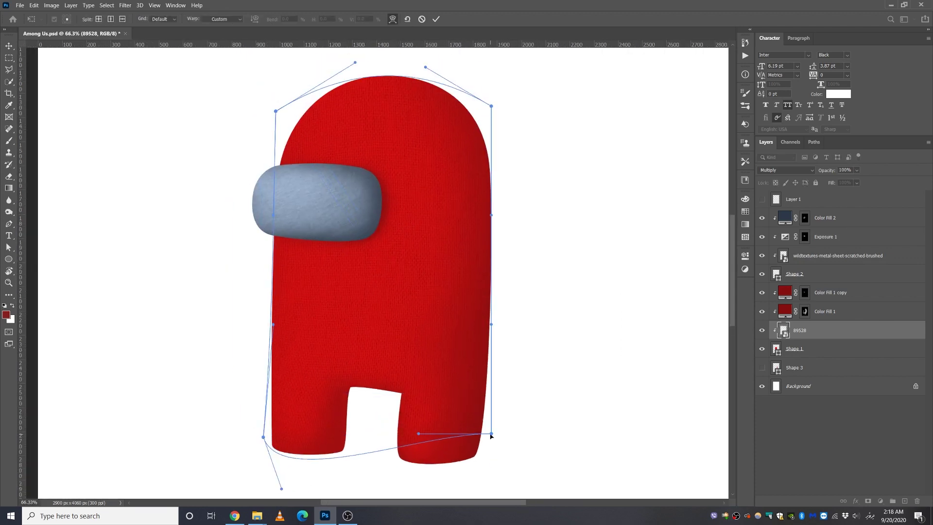
drag(490, 433, 478, 445)
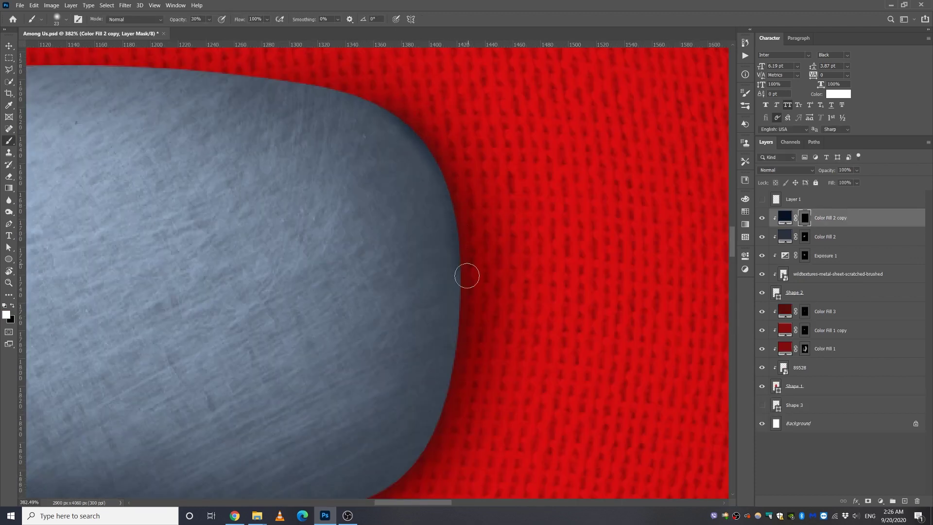
- Apply the darker Multiply visor fill and switch to painting with white
drag(412, 476, 482, 267)
mouse_move(138, 312)
mouse_down()
mouse_move(525, 273)
mouse_move(391, 298)
mouse_up()
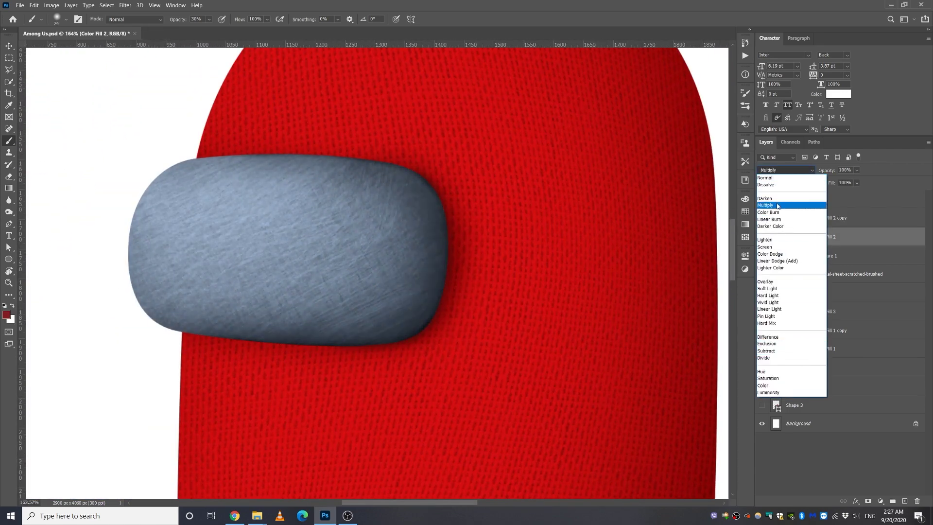
click(763, 220)
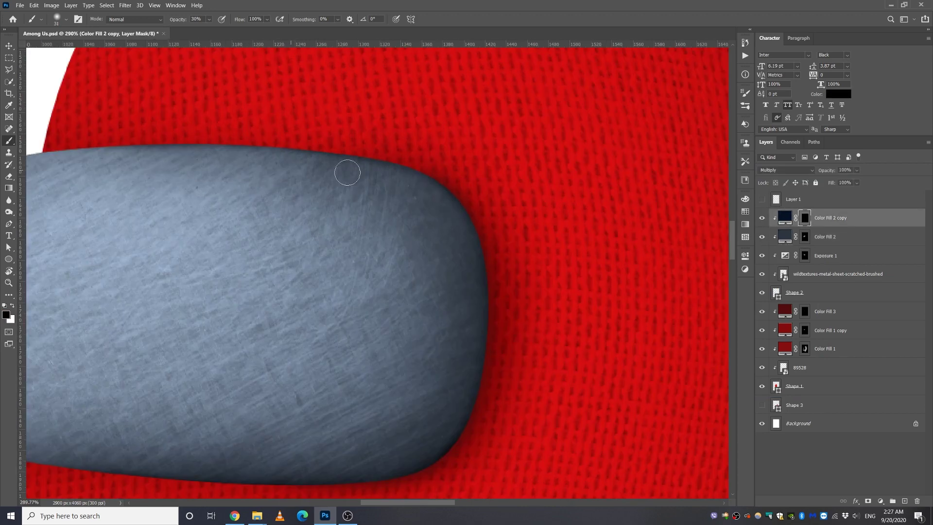
key(x)
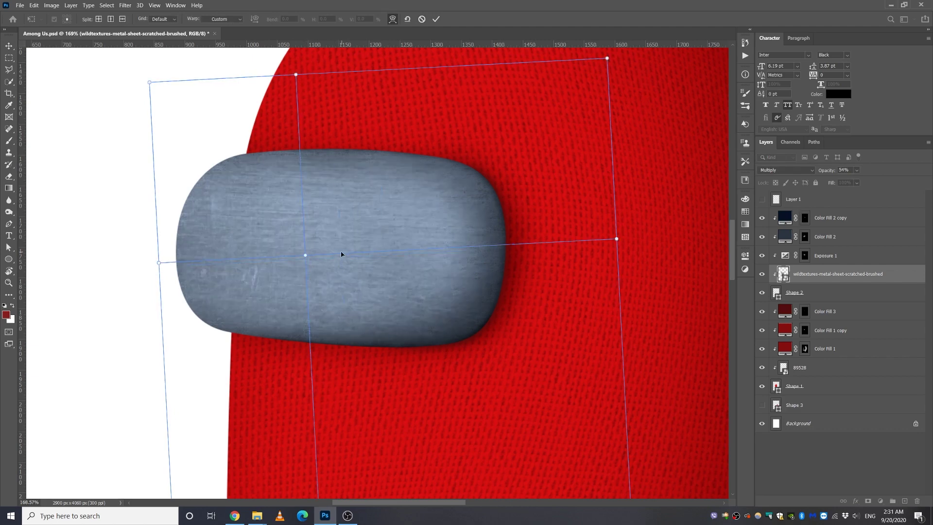
- Warp the metal texture to curve across and down the visor
drag(305, 255, 322, 235)
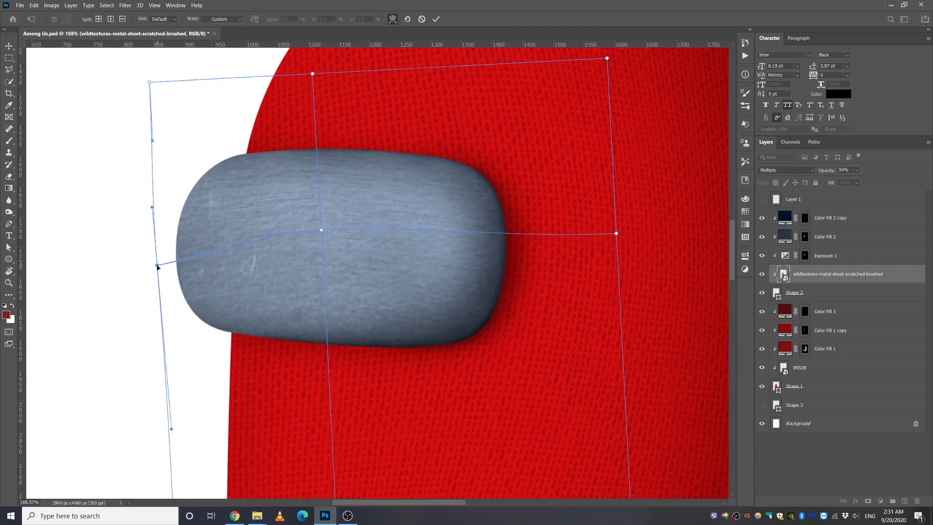
drag(616, 233, 619, 258)
key(ctrl+minus)
key(ctrl+minus)
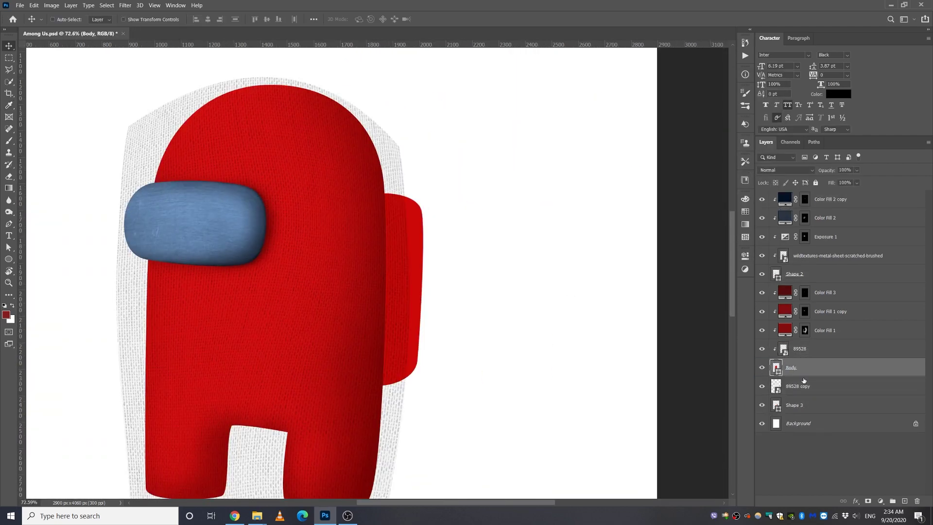
- Select the Color Fill 1 copy 2 mask and resize the soft brush to 224, 336, then 78 px
click(788, 274)
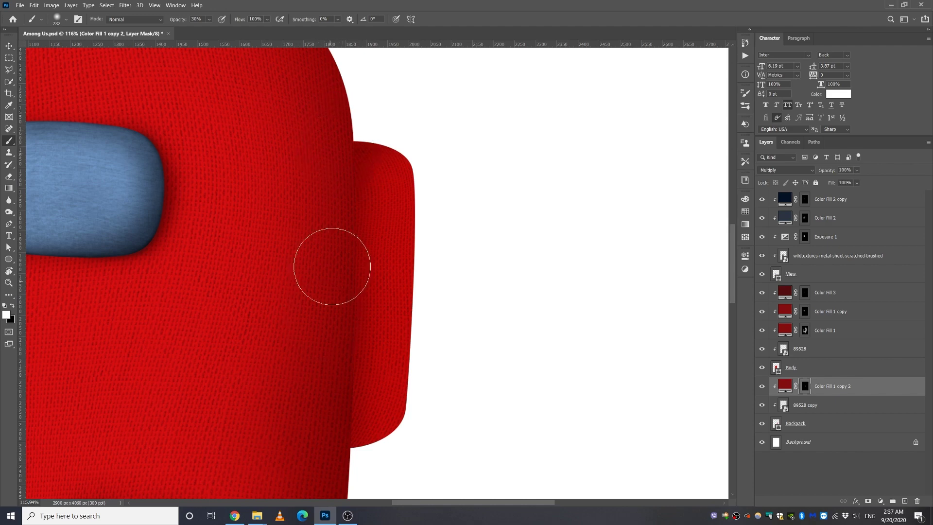
scroll(331, 266, down, 5)
scroll(337, 323, up, 2)
scroll(329, 369, up, 2)
alt+right_click(362, 374)
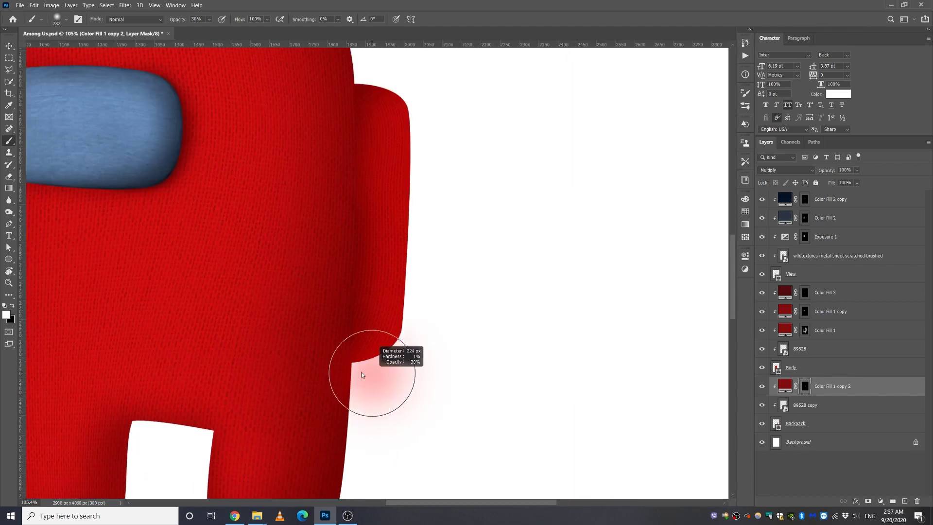
scroll(362, 374, up, 4)
scroll(323, 368, down, 4)
alt+right_click(322, 219)
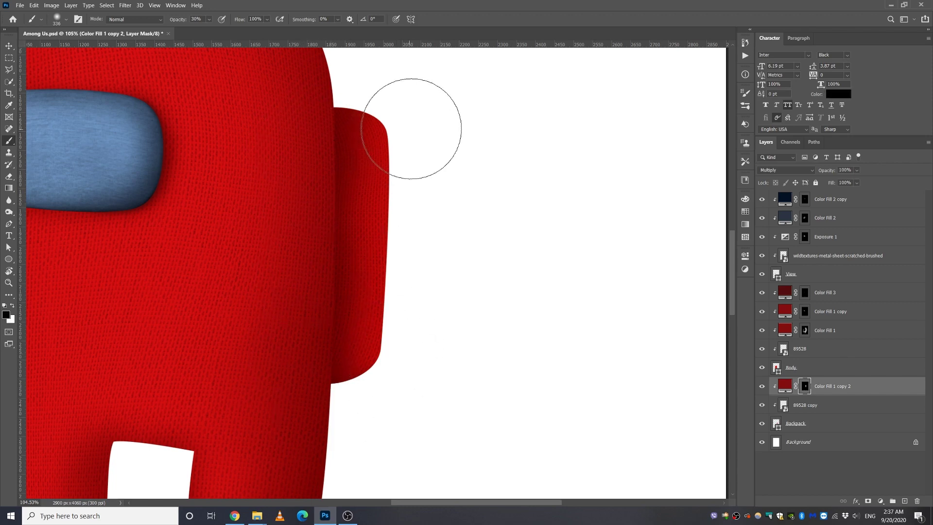
alt+right_click(388, 126)
- With a 43 px brush, turn the leg path into a selection and paint shading inside it
alt+right_click(393, 164)
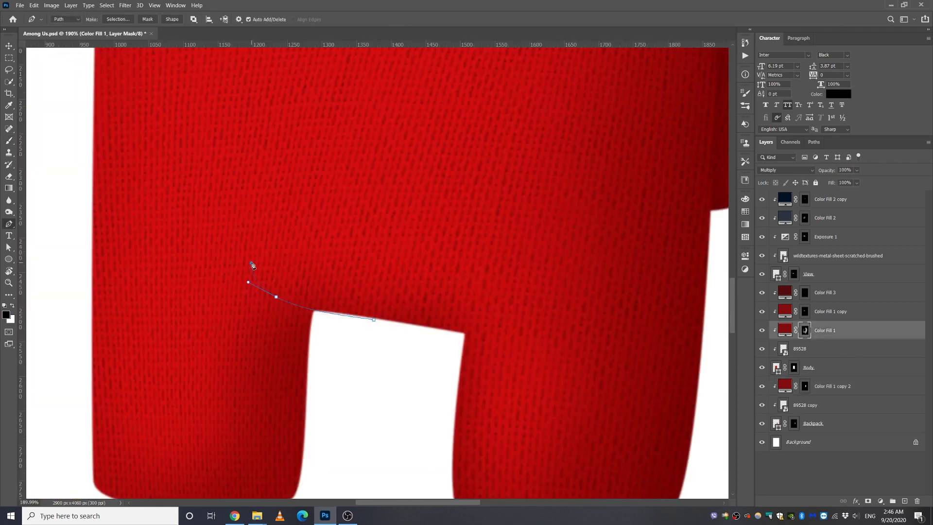
right_click(360, 317)
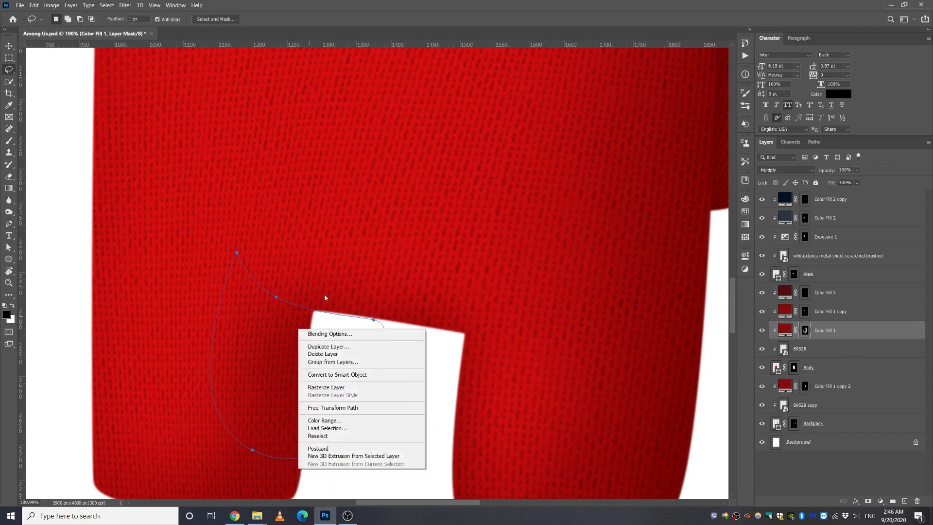
right_click(251, 348)
click(270, 383)
key(Return)
key(b)
drag(302, 300, 323, 323)
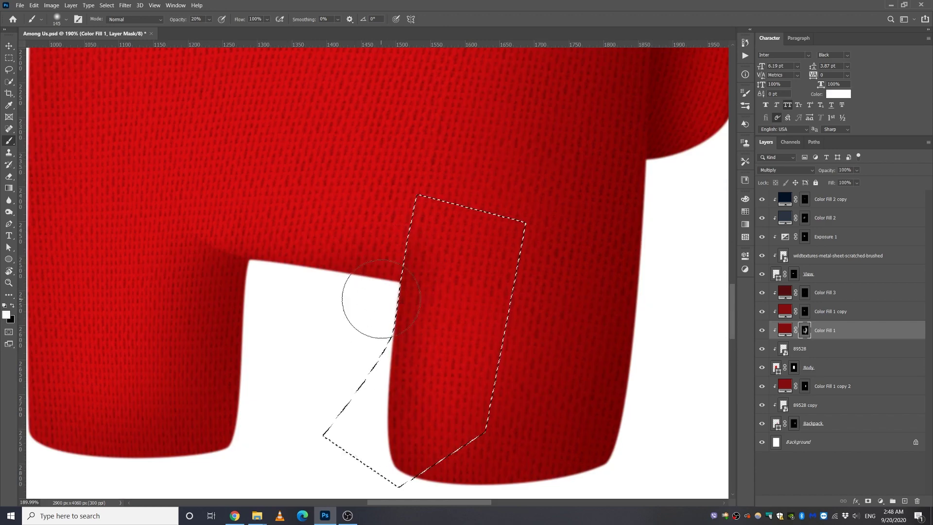
- Bring the scratched metal plate image 6443 into the poster
scroll(389, 311, down, 3)
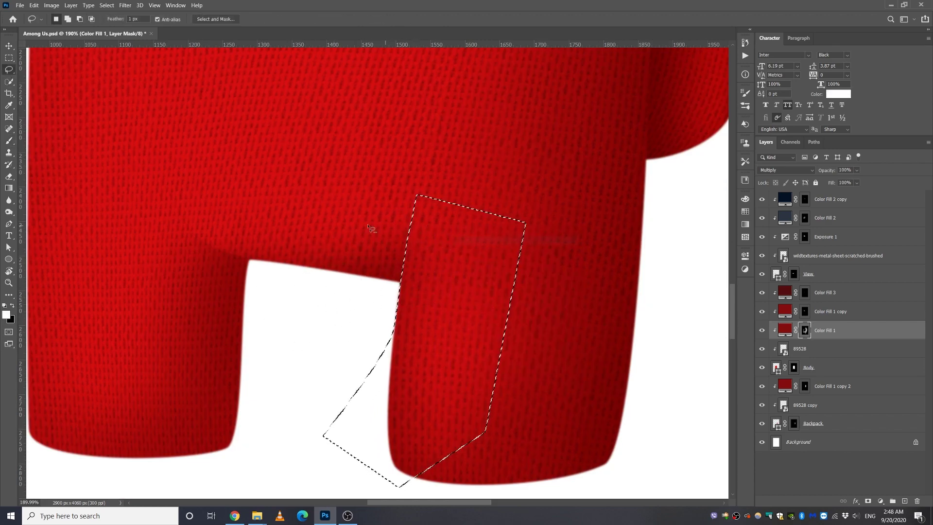
scroll(389, 311, down, 4)
scroll(441, 319, up, 9)
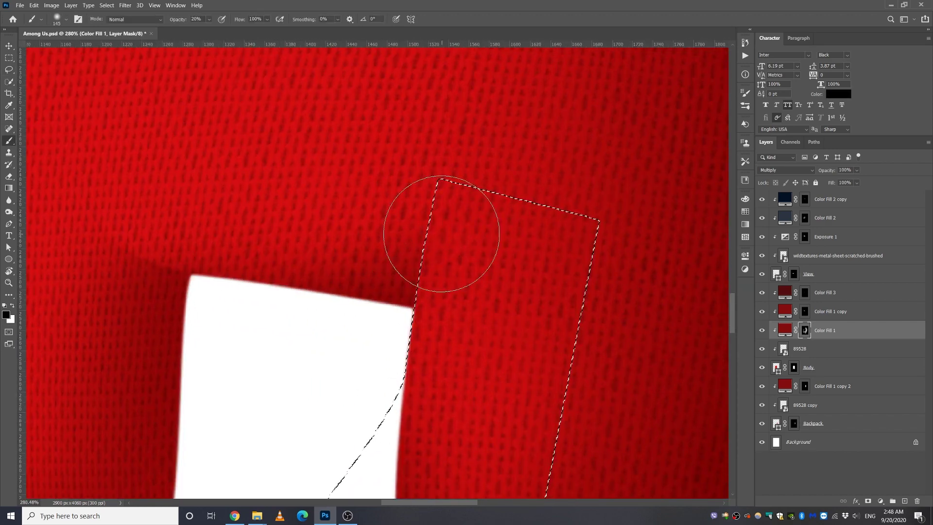
scroll(532, 285, down, 5)
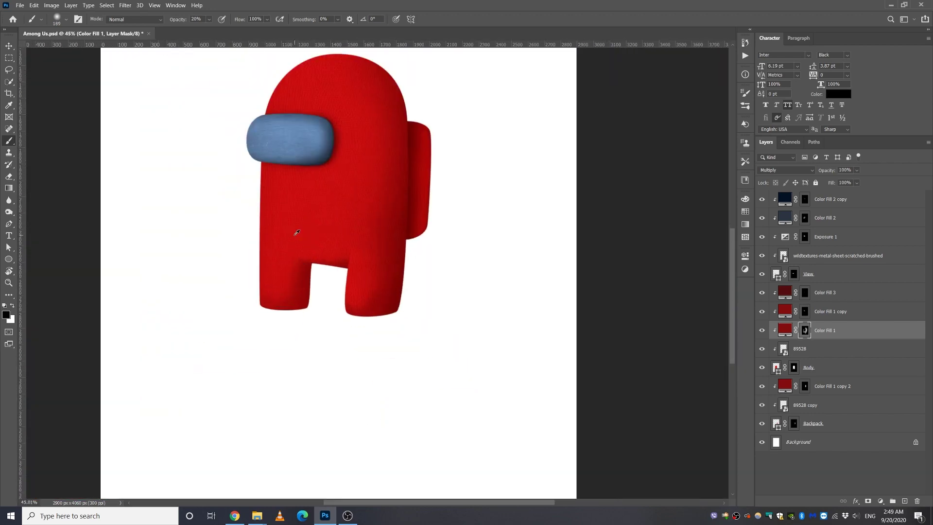
scroll(395, 312, down, 1)
key(v)
scroll(306, 249, up, 4)
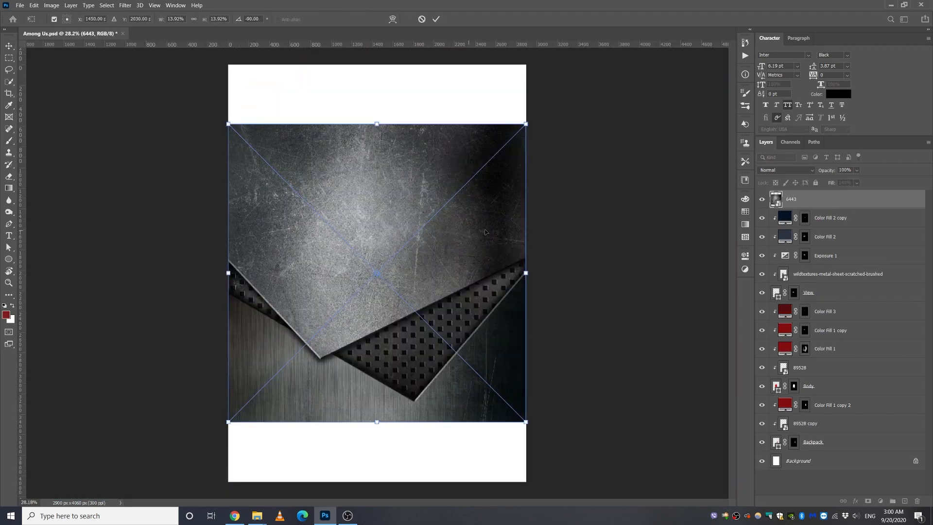
- Move layer 6443 above Background and stretch its bottom corners into a perspective floor
drag(791, 199, 797, 452)
scroll(377, 273, down, 3)
drag(440, 399, 563, 399)
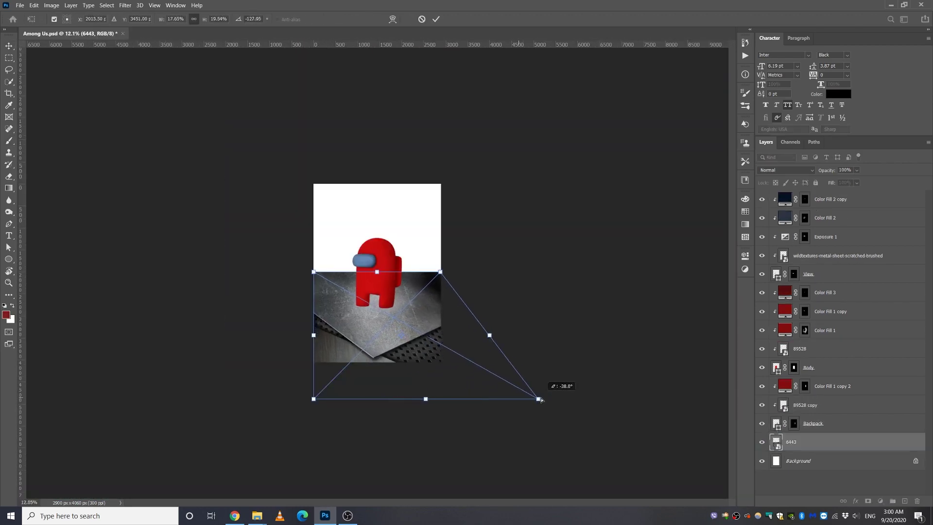
drag(321, 398, 239, 398)
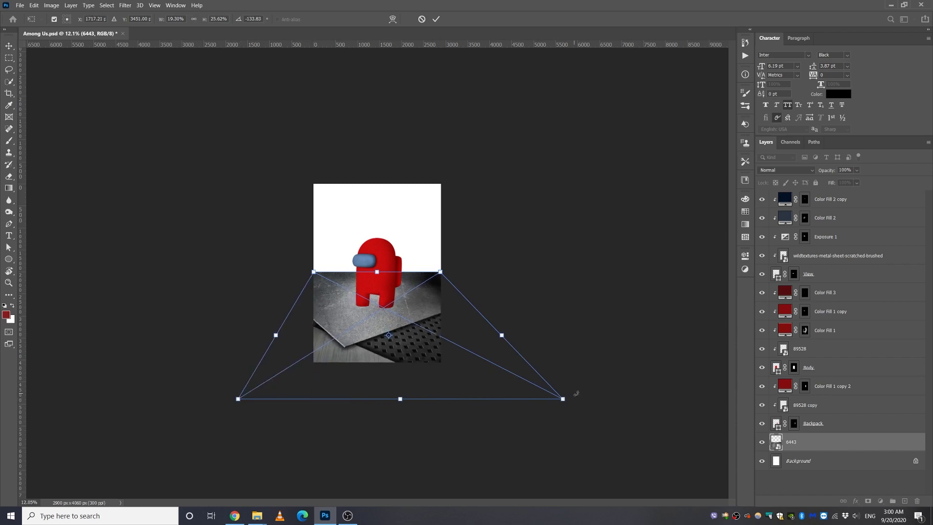
drag(564, 398, 598, 398)
drag(237, 399, 215, 396)
drag(374, 364, 375, 380)
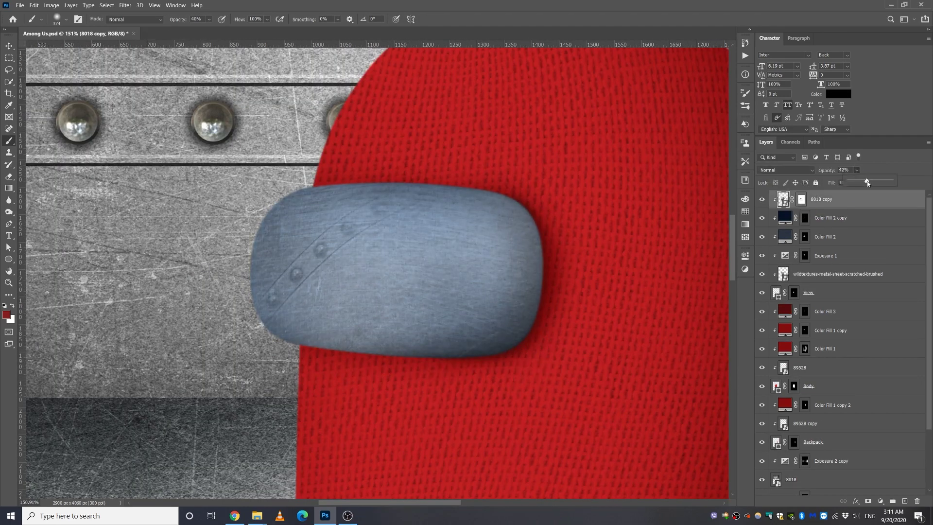
- Invert the 8018 copy mask and paint a soft light-blue rim highlight on the visor
key(ctrl+i)
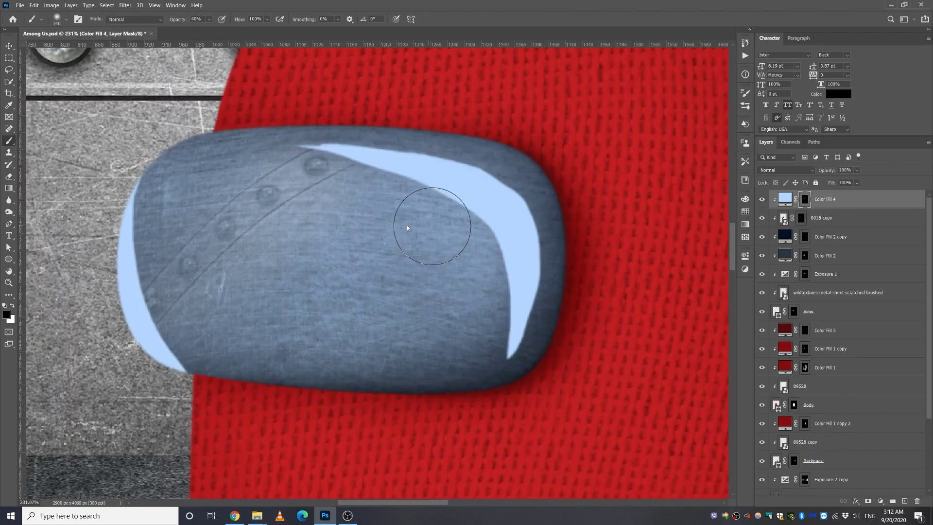
mouse_move(427, 229)
mouse_down()
mouse_move(505, 336)
mouse_move(377, 192)
mouse_move(490, 300)
mouse_up()
mouse_move(175, 343)
mouse_down()
mouse_move(181, 335)
mouse_move(152, 277)
mouse_up()
- Set the highlight fill to Overlay at 68% opacity and hide the metal texture layer
click(785, 198)
scroll(785, 170, down, 12)
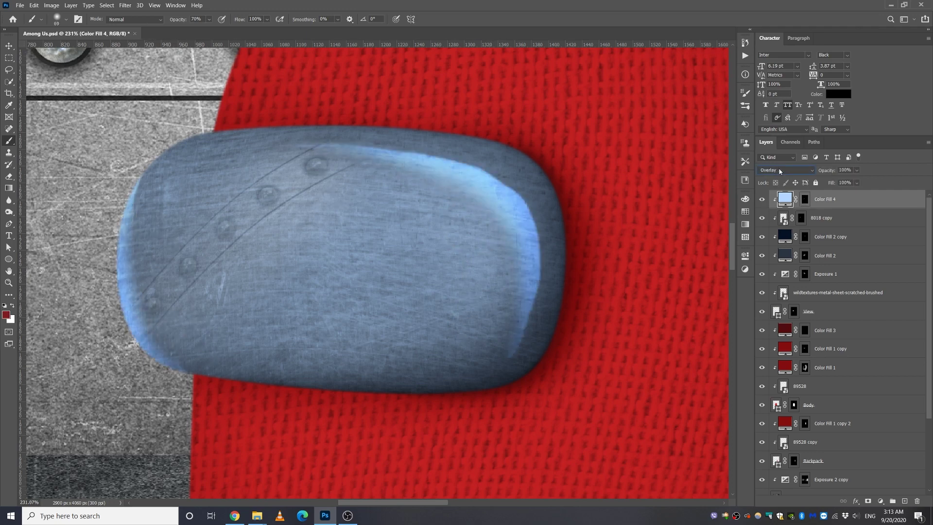
drag(857, 170, 853, 182)
click(762, 292)
- Brighten the visor's blue fill and raise the visor highlight opacity to 84%
double_click(776, 311)
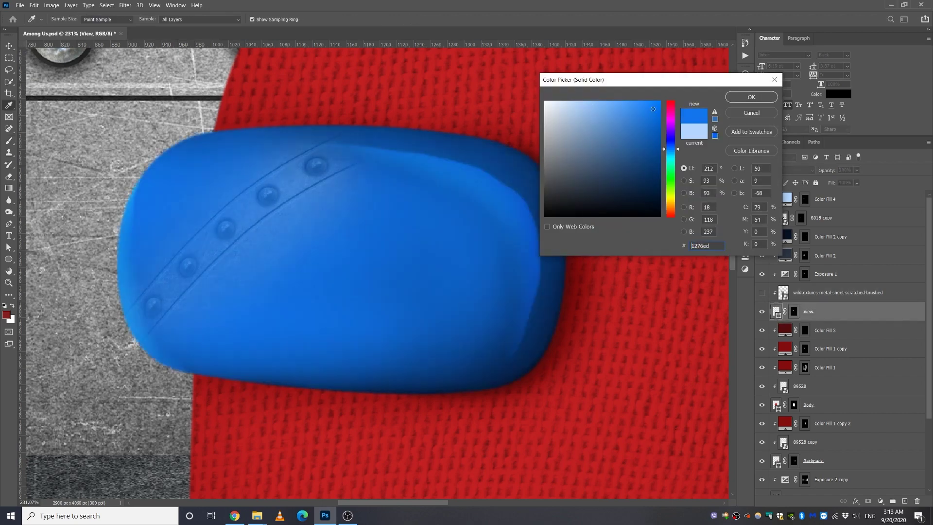
click(630, 112)
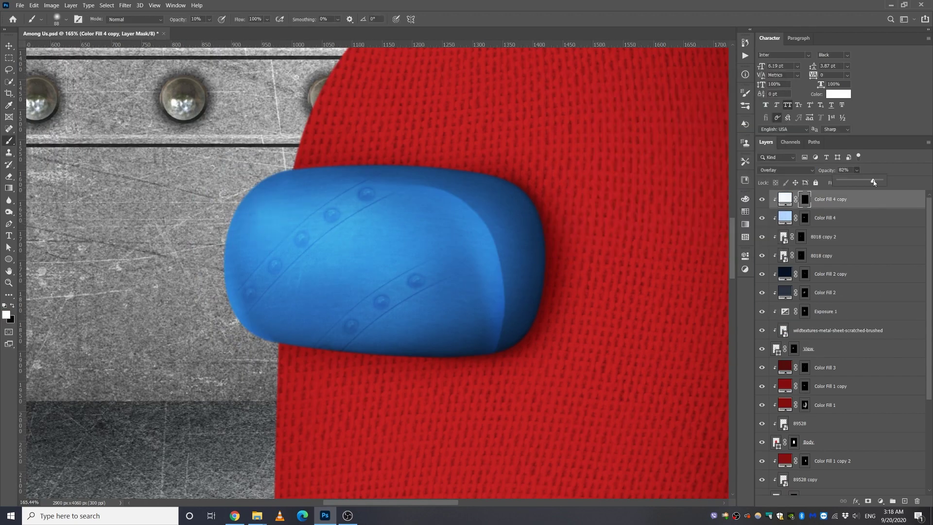
drag(873, 182, 875, 181)
drag(292, 236, 311, 236)
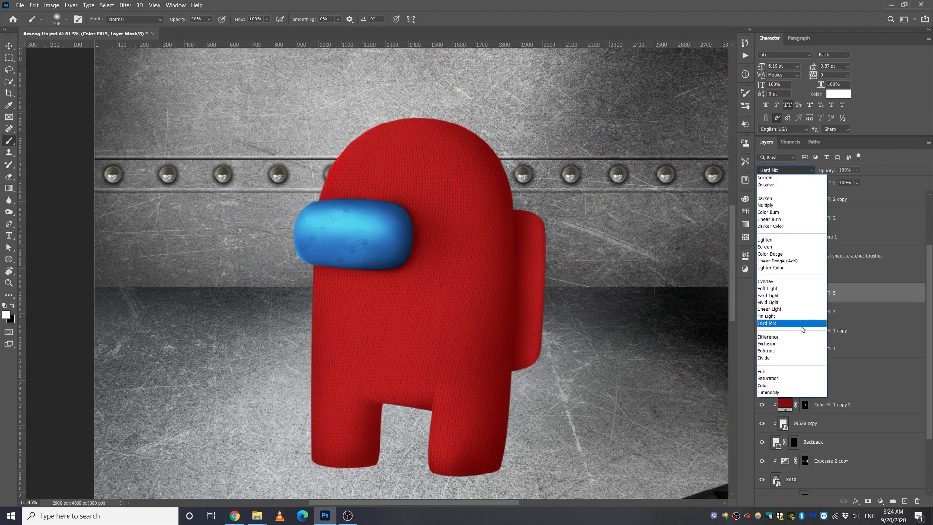
- Make Color Fill 5 a pale pink Overlay fill, hide it, and add an Exposure adjustment at -0.11
click(766, 281)
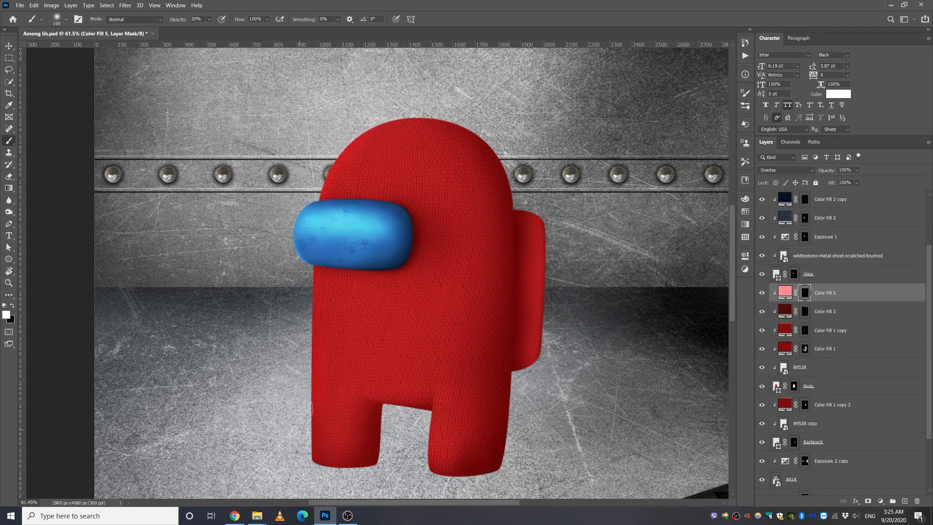
double_click(785, 292)
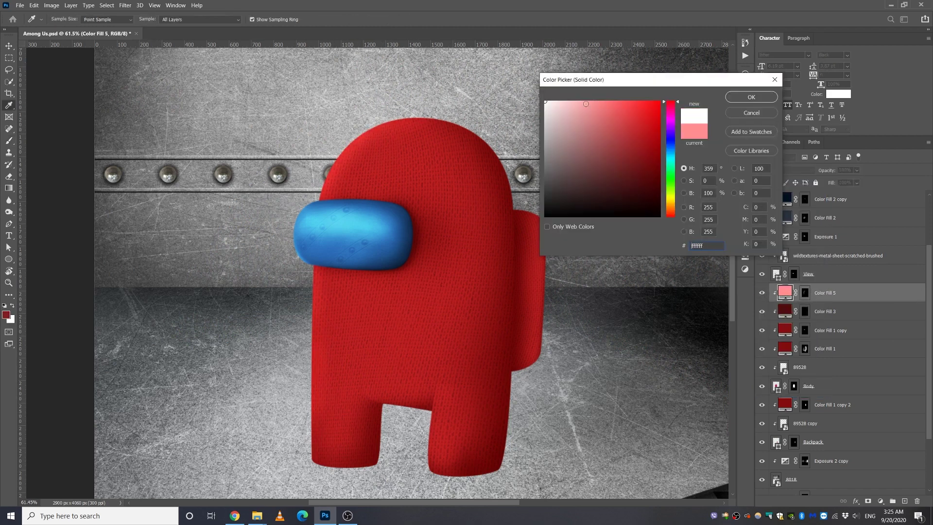
click(750, 110)
click(786, 170)
click(774, 170)
scroll(773, 168, down, 10)
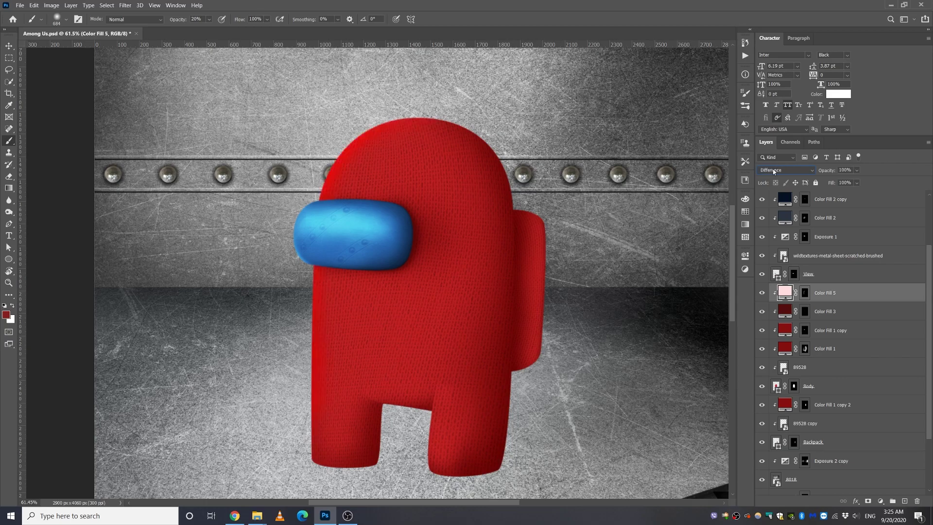
click(761, 292)
click(880, 501)
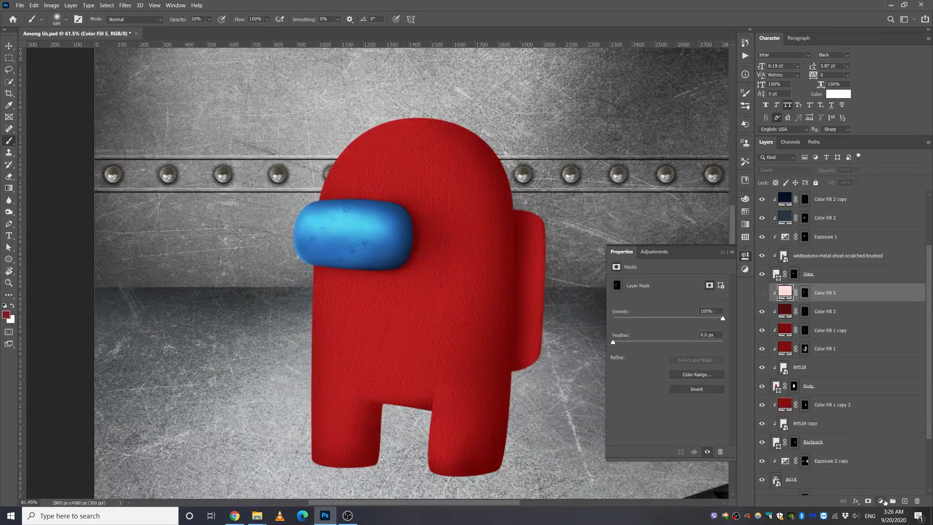
- Add a Brightness/Contrast layer at brightness 108, clipped to the body
click(883, 502)
click(881, 370)
drag(668, 308, 707, 307)
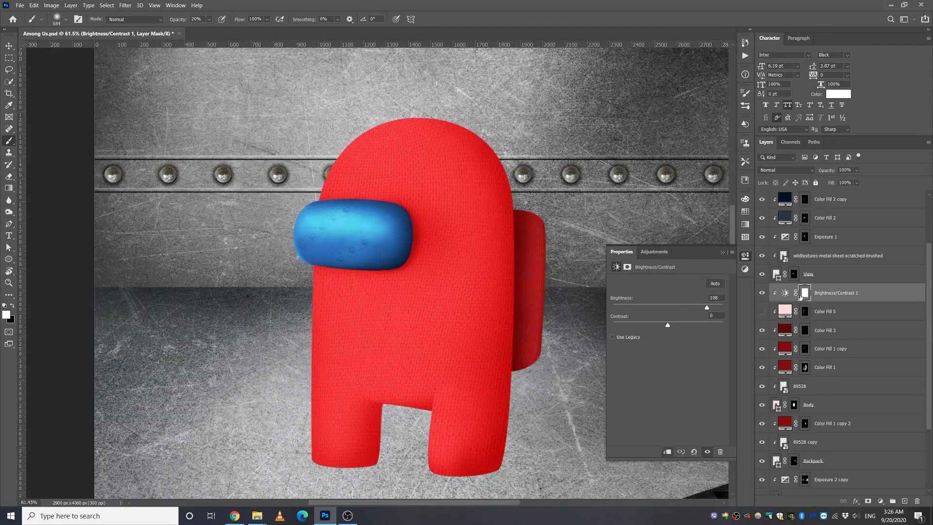
key(ctrl+alt+g)
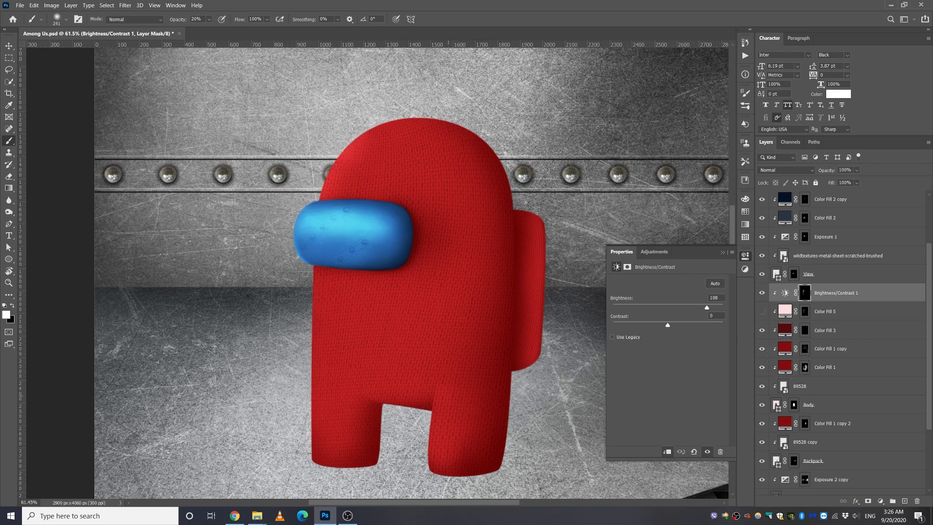
- Fill the brightness mask black, paint white highlights on the body, and set Body to #ef3133
click(826, 330)
click(805, 366)
key(alt+bracketright)
key(alt+bracketright)
key(alt+bracketright)
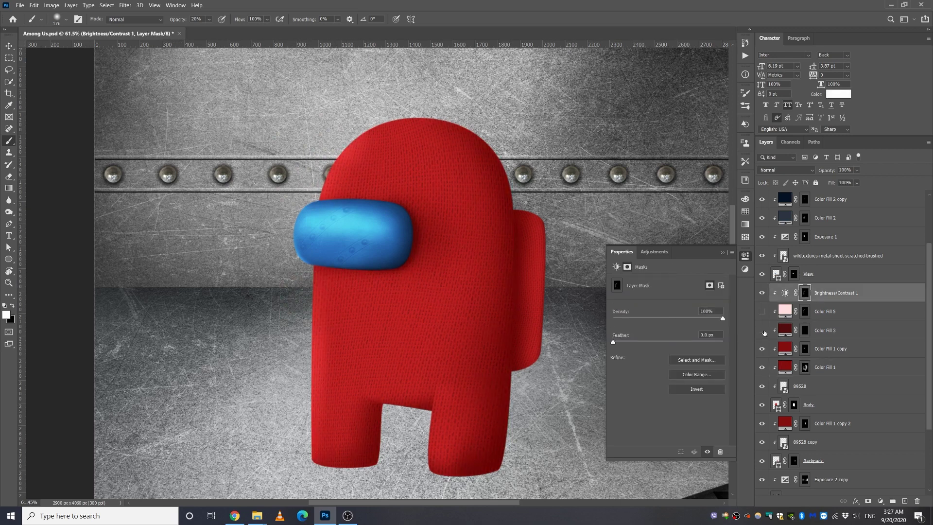
key(alt+bracketleft)
key(alt+bracketleft)
key(alt+bracketleft)
key(x)
key(x)
key(alt+bracketright)
key(alt+bracketright)
key(alt+bracketright)
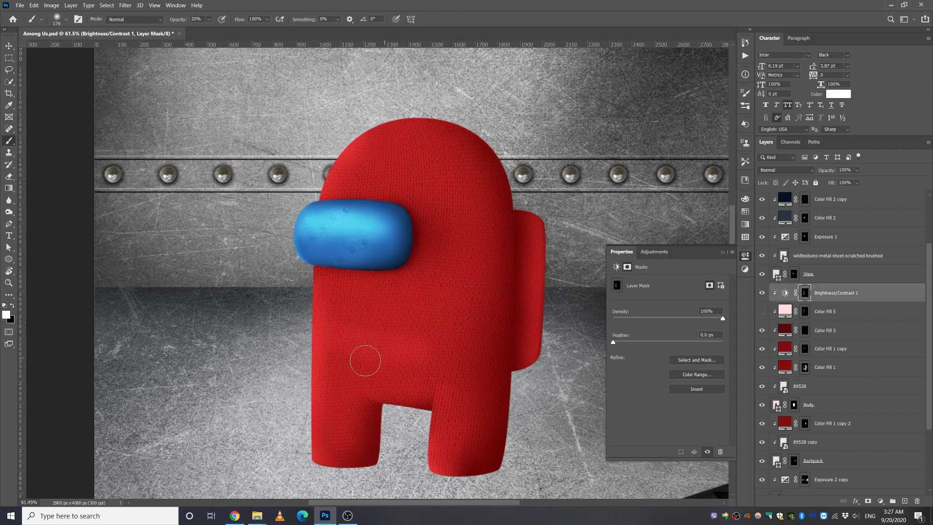
alt+scroll(370, 390, up, 3)
key(x)
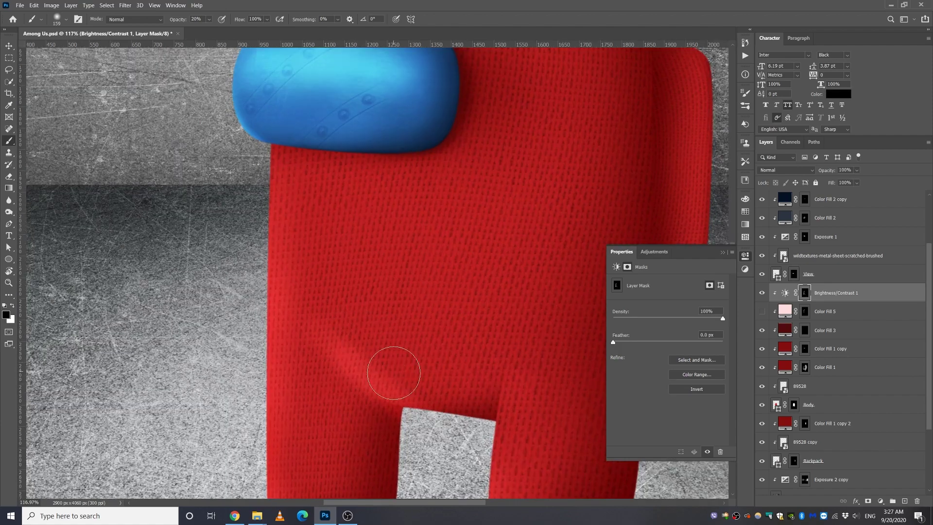
alt+scroll(303, 316, down, 2)
key(x)
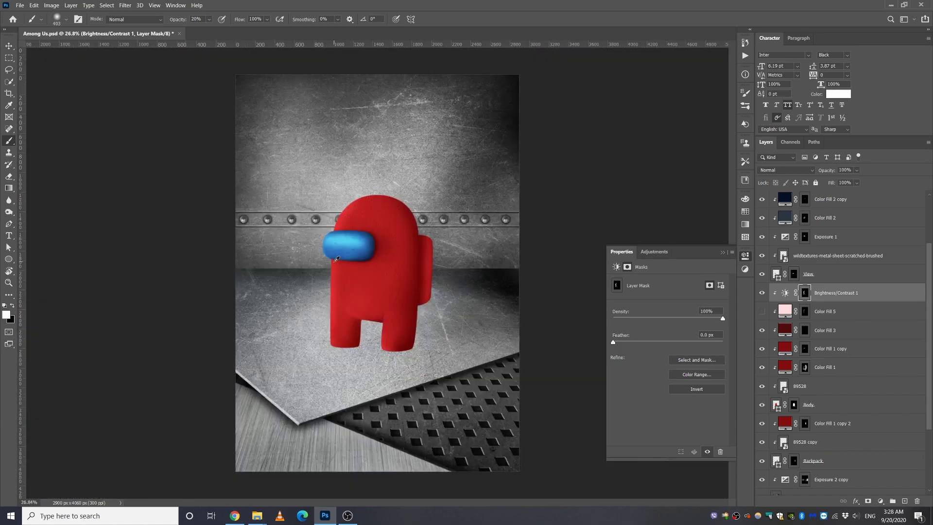
double_click(776, 404)
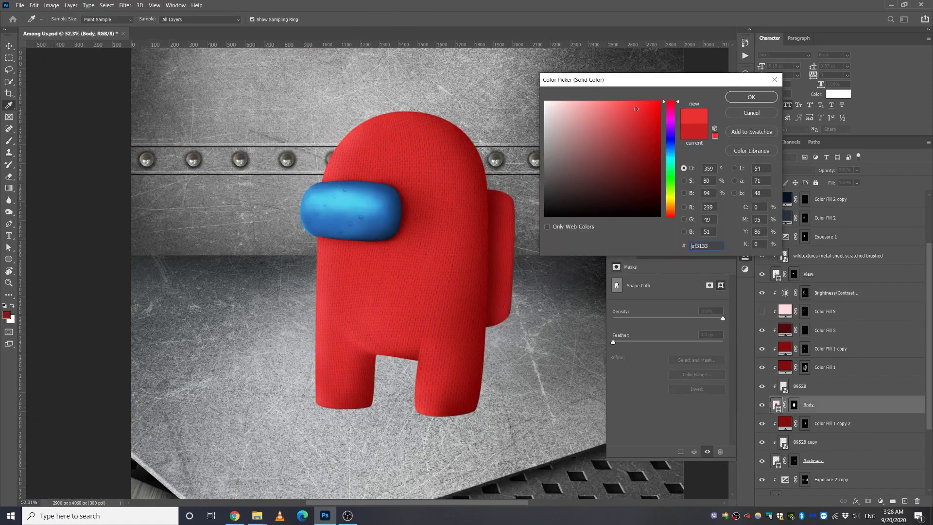
- Confirm the lighter red body colour and ready a black brush on the red fill copy's mask
click(750, 97)
click(805, 348)
key(b)
alt+scroll(420, 305, up, 5)
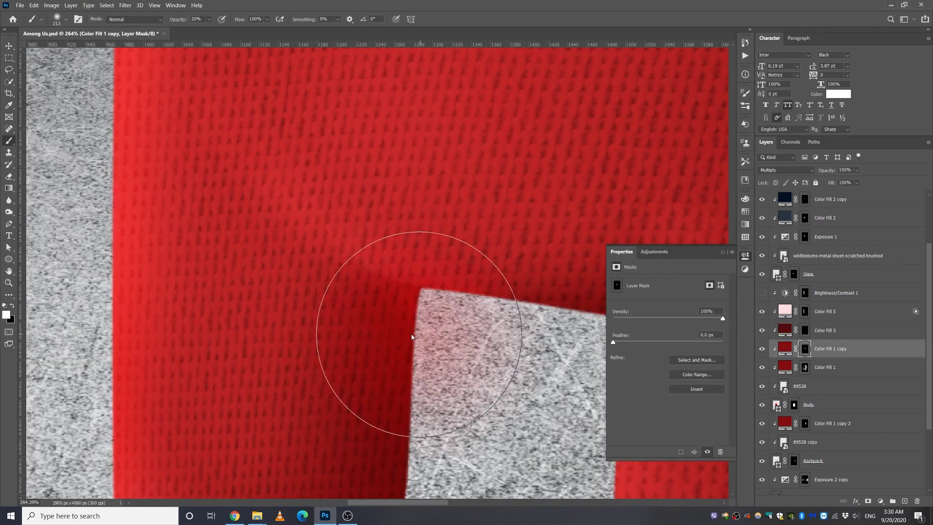
alt+scroll(396, 368, down, 3)
alt+scroll(362, 454, down, 2)
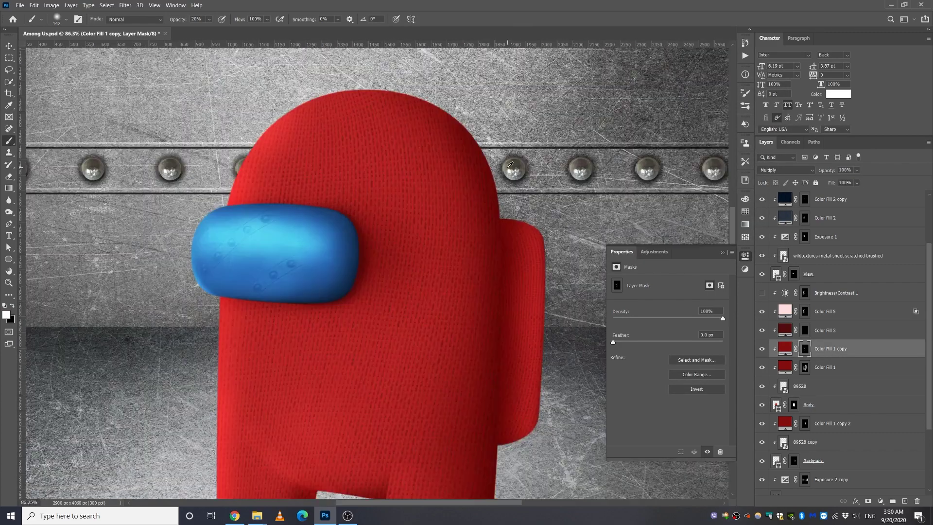
scroll(440, 189, down, 2)
key(x)
scroll(438, 160, up, 2)
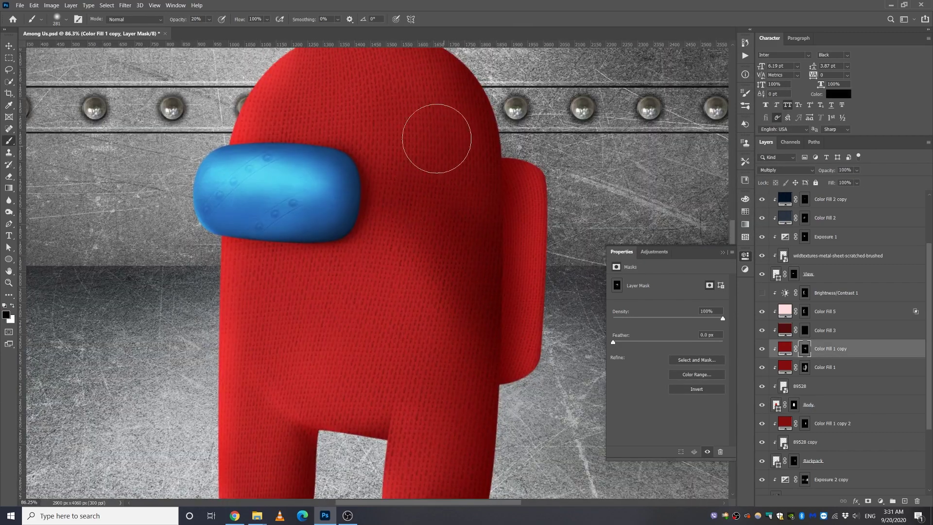
- Duplicate the lower red fill with a black mask and paint a soft shadow under the foot
click(777, 426)
key(ctrl+j)
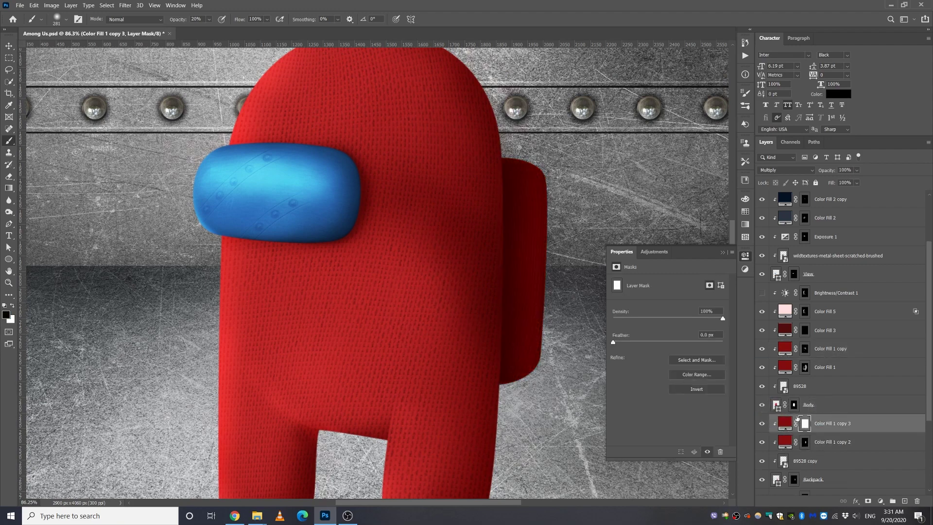
key(alt+BackSpace)
key(x)
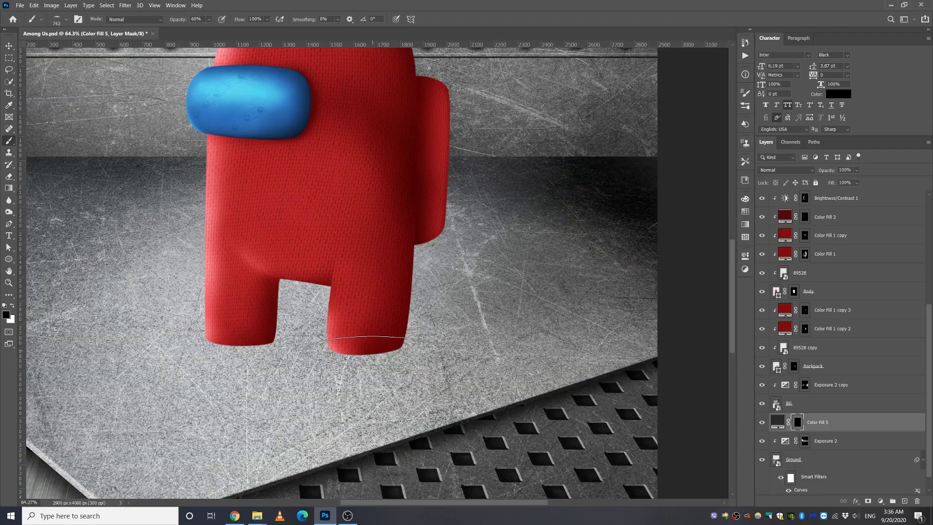
key(x)
click(371, 349)
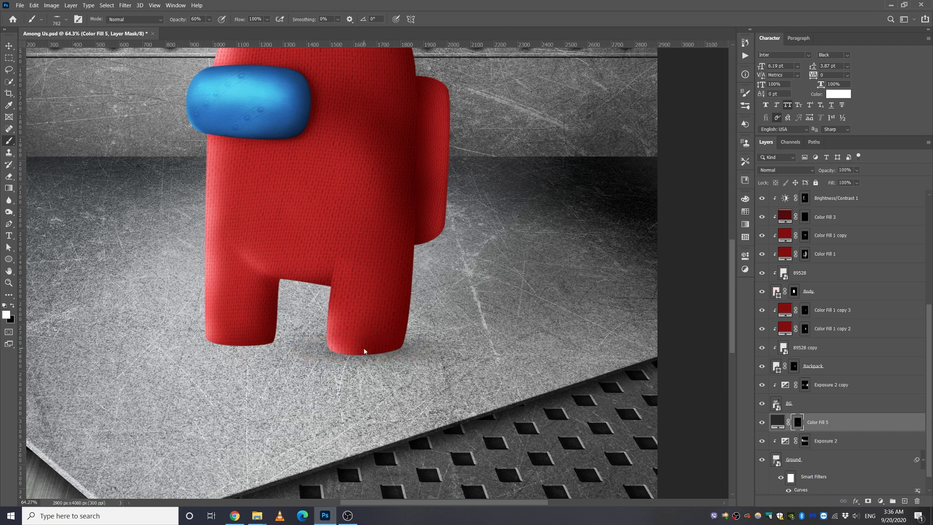
- Set the Color Fill 5 floor shadow layer to Multiply blend mode
drag(364, 351, 358, 353)
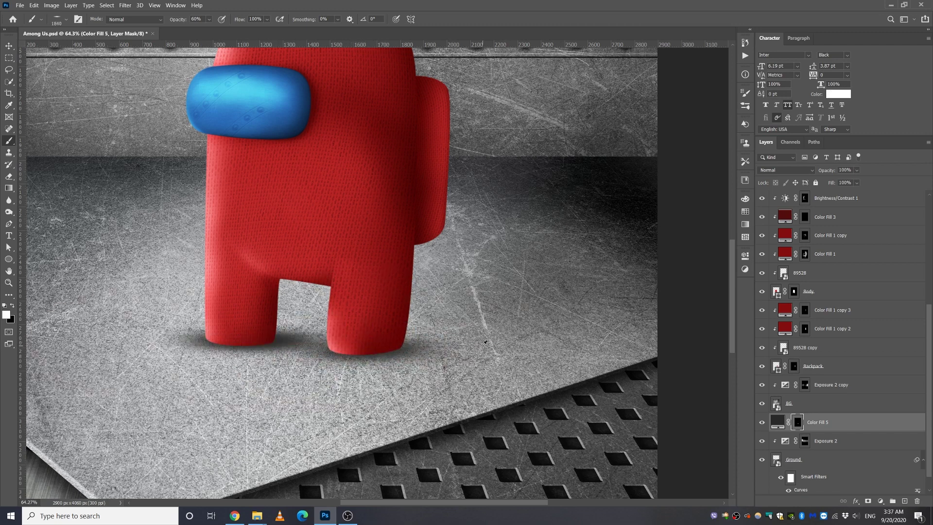
drag(423, 340, 410, 344)
click(782, 172)
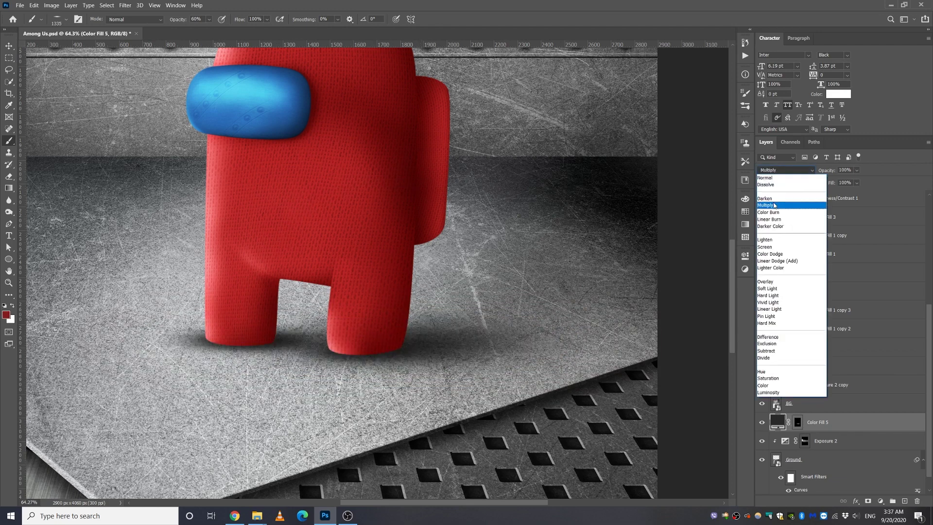
click(777, 195)
- Paint wide contact shadows under both feet with the Shadow brush at about 1915 px
drag(315, 359, 316, 336)
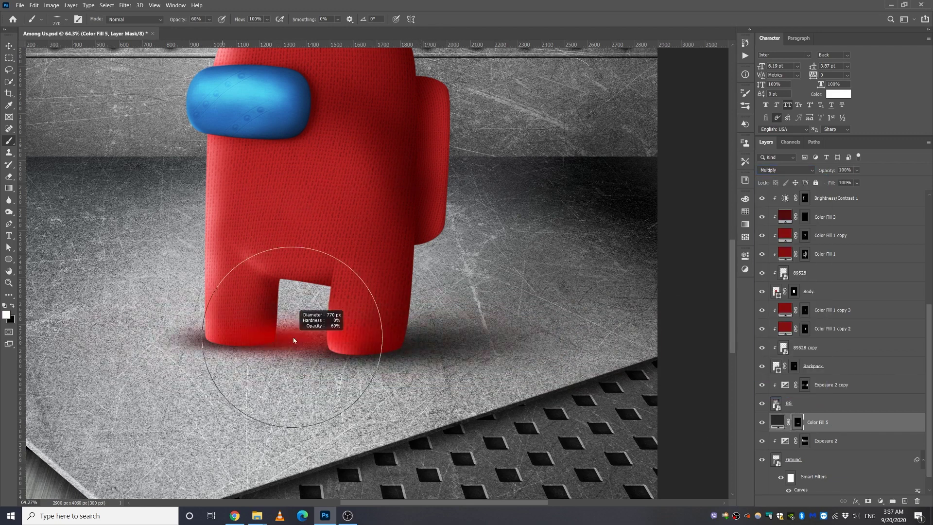
right_click(316, 335)
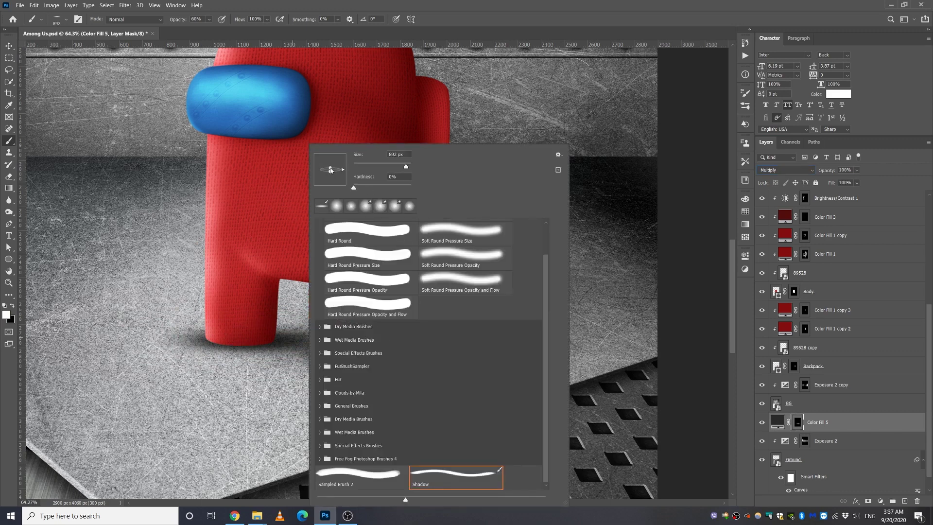
key(Return)
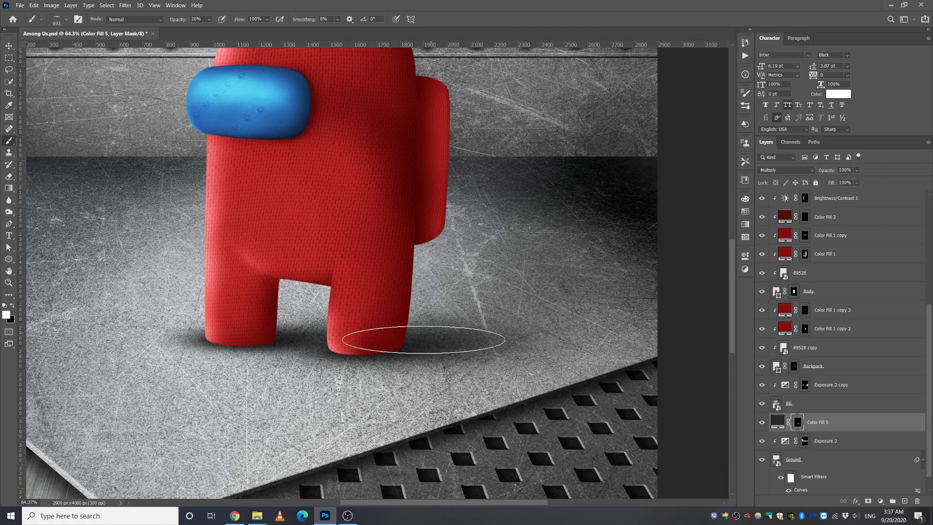
mouse_move(423, 340)
mouse_down()
mouse_move(425, 351)
mouse_move(335, 313)
mouse_up()
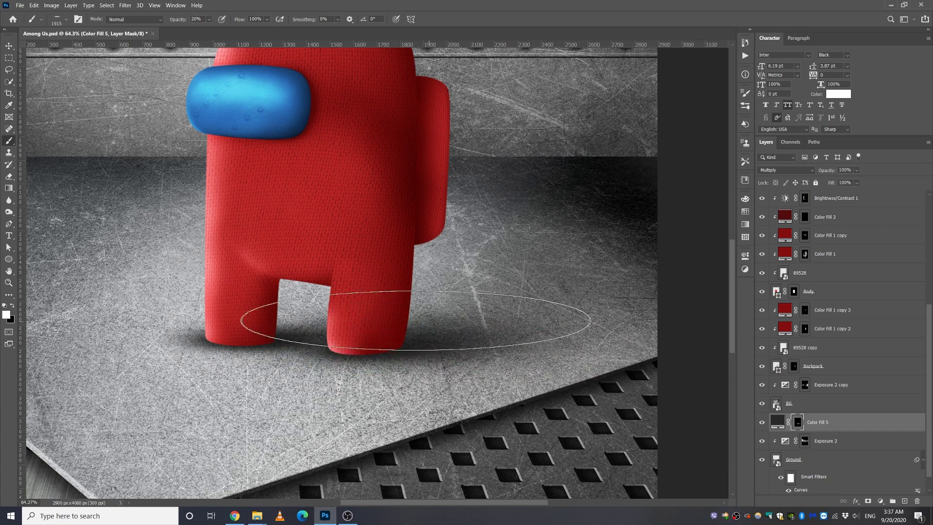
scroll(335, 313, up, 3)
scroll(240, 360, up, 1)
key(x)
drag(240, 360, 236, 355)
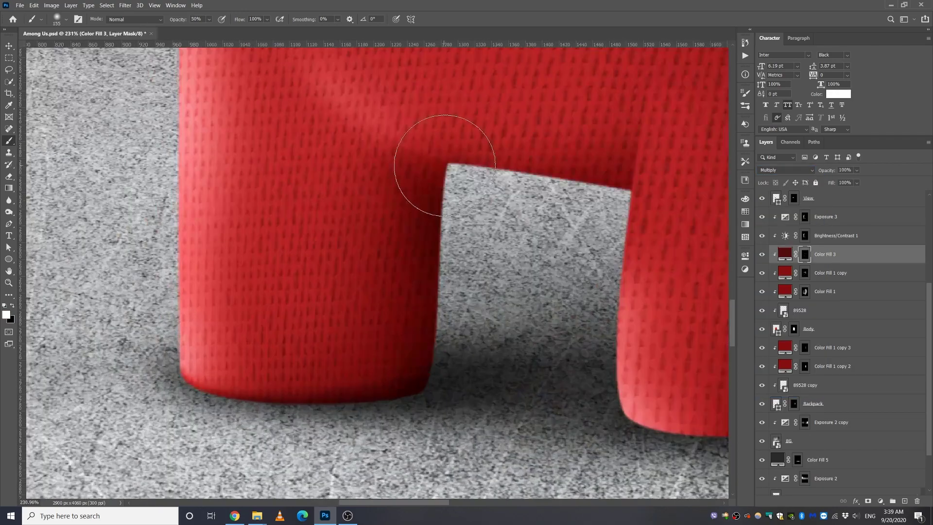
- Zoom in and paint darker red shading along the backpack edges on the Color Fill 3 copy mask
scroll(445, 165, up, 3)
key(l)
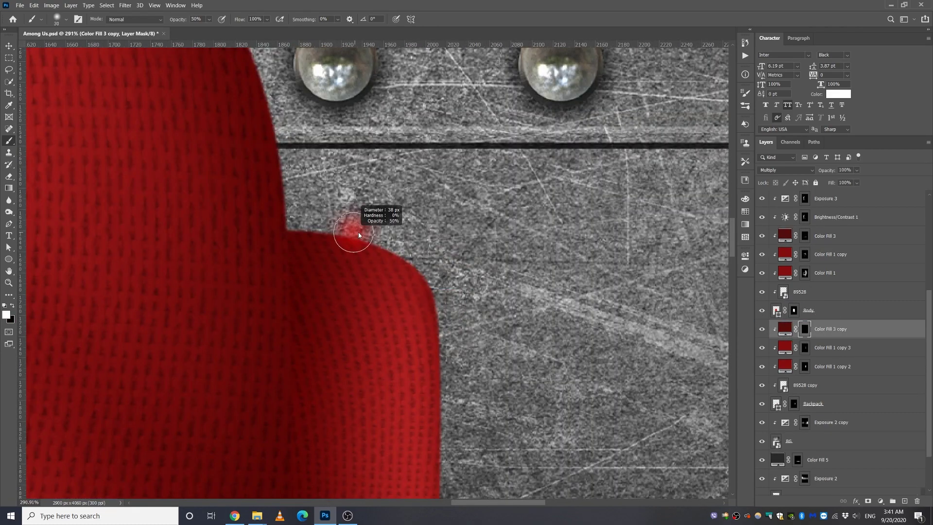
scroll(282, 221, up, 3)
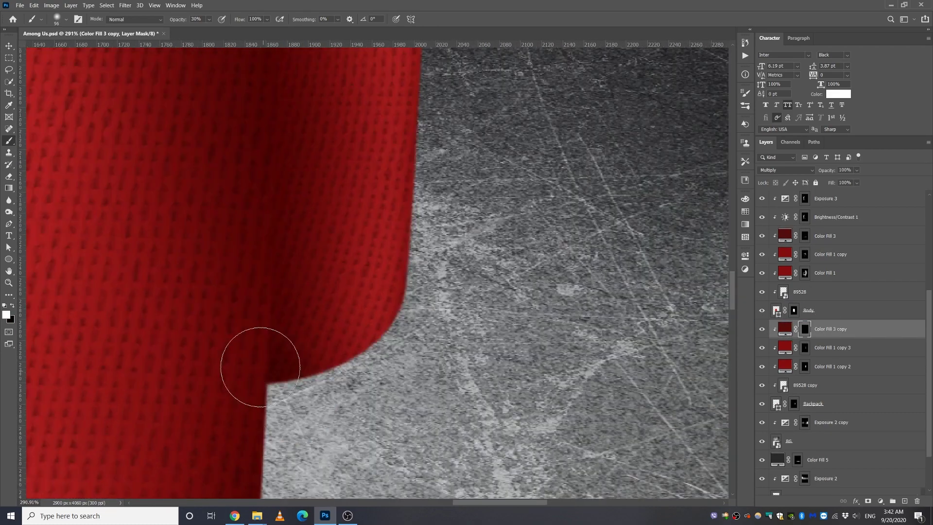
drag(414, 346, 481, 191)
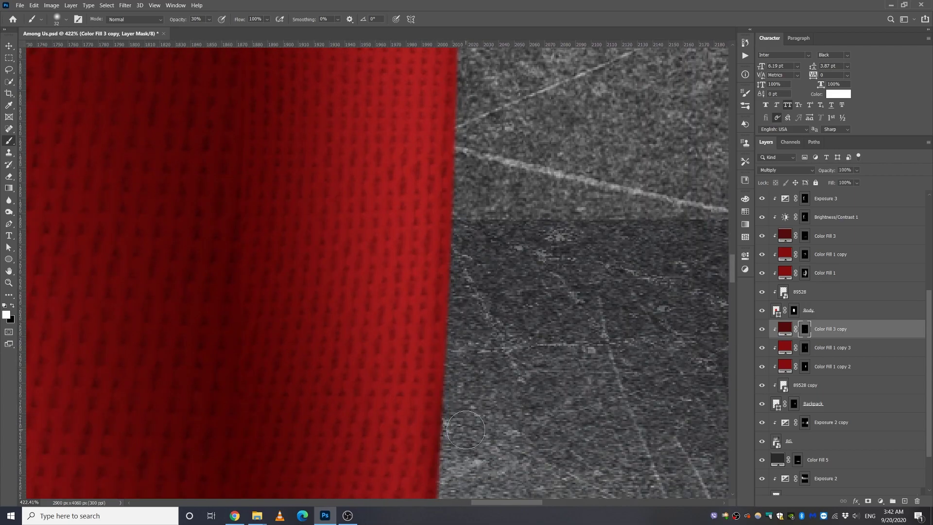
key(bracketleft)
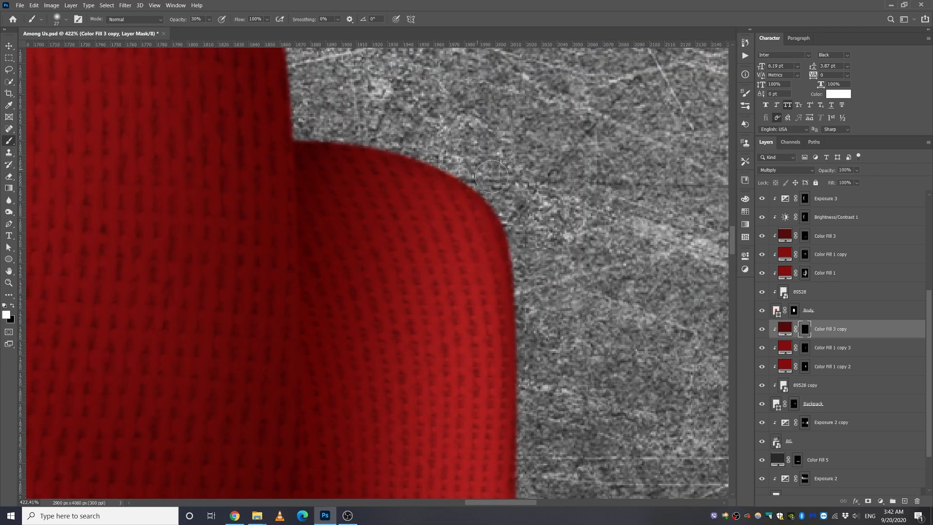
scroll(491, 177, down, 10)
click(761, 387)
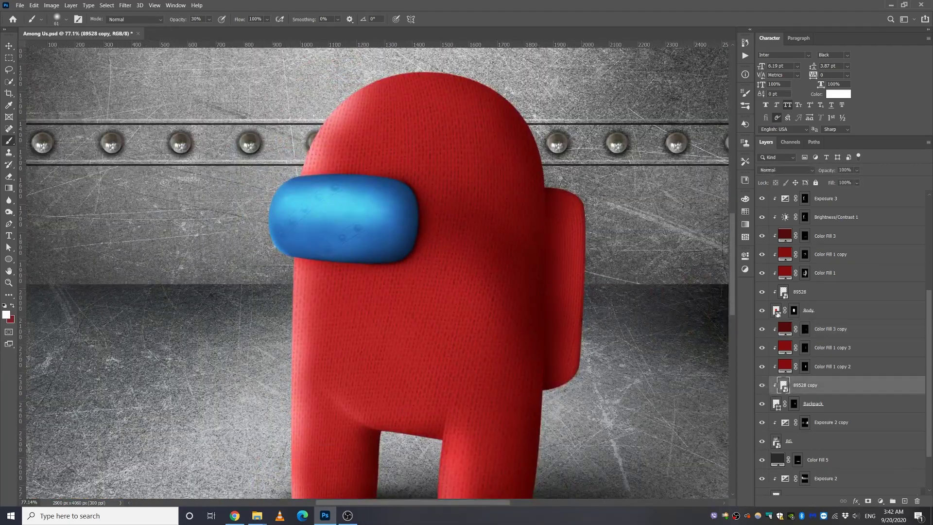
- Set the 89528 knit texture layer to Linear Burn
click(826, 291)
click(785, 170)
click(778, 212)
scroll(366, 290, down, 5)
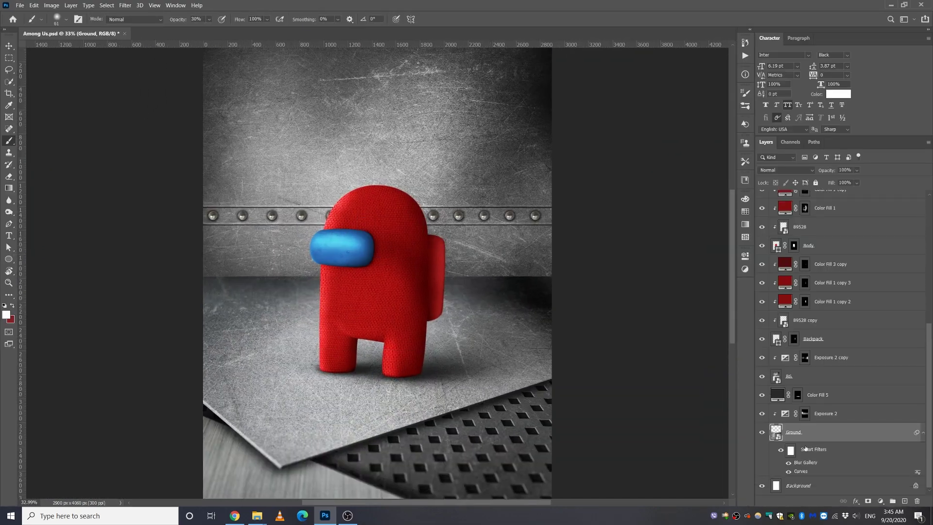
- Apply a Gaussian Blur to the BG wall layer
click(125, 4)
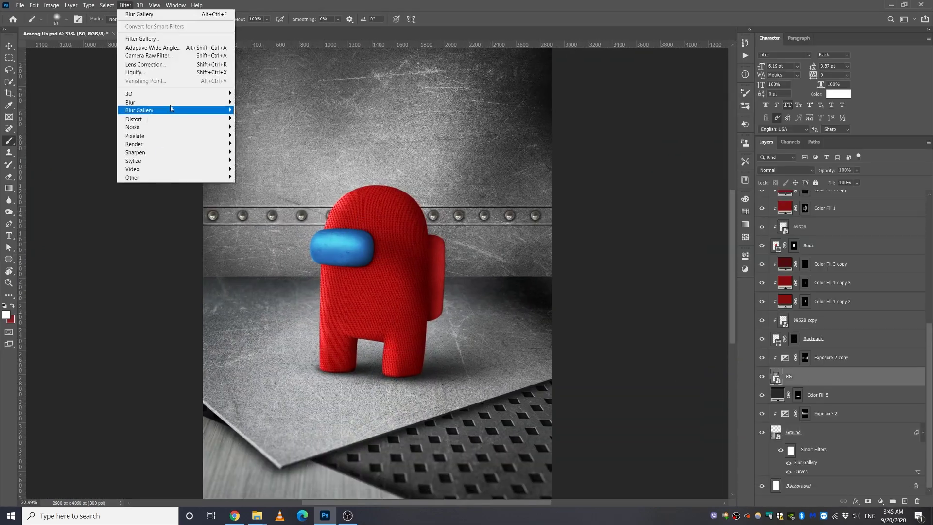
mouse_move(131, 102)
click(259, 136)
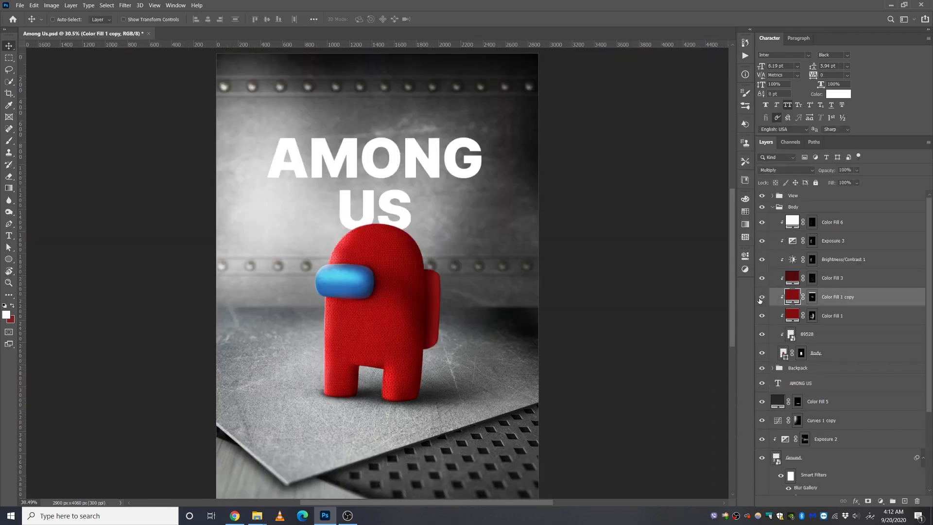
click(812, 296)
- Paint body shading on the Color Fill 1 copy mask, then disable the Color Fill 9 mask to preview
key(b)
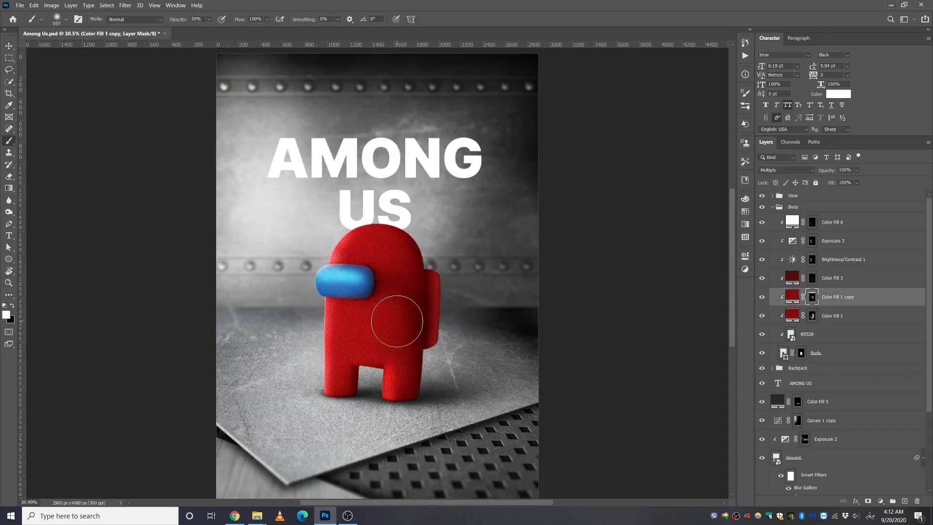
key(x)
key(bracketleft)
key(bracketleft)
key(bracketleft)
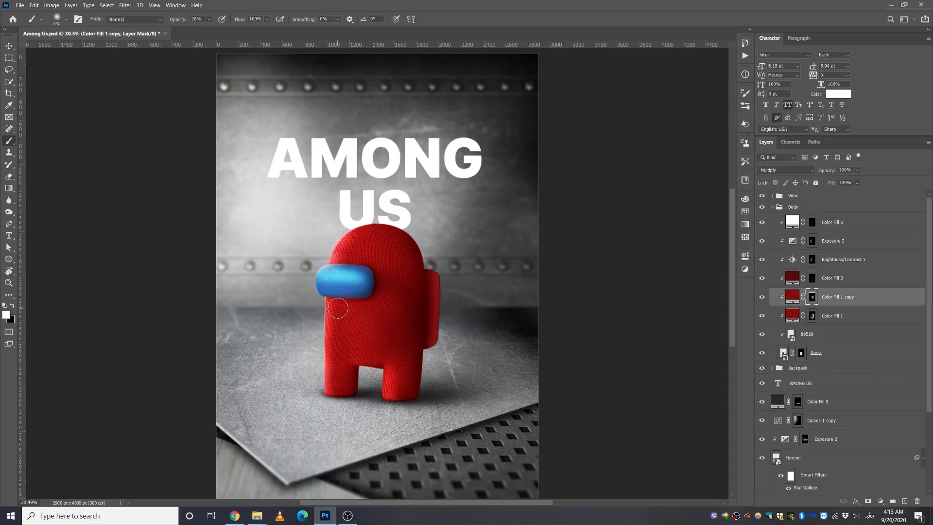
key(x)
key(bracketright)
key(bracketright)
key(bracketright)
alt+scroll(340, 308, up, 5)
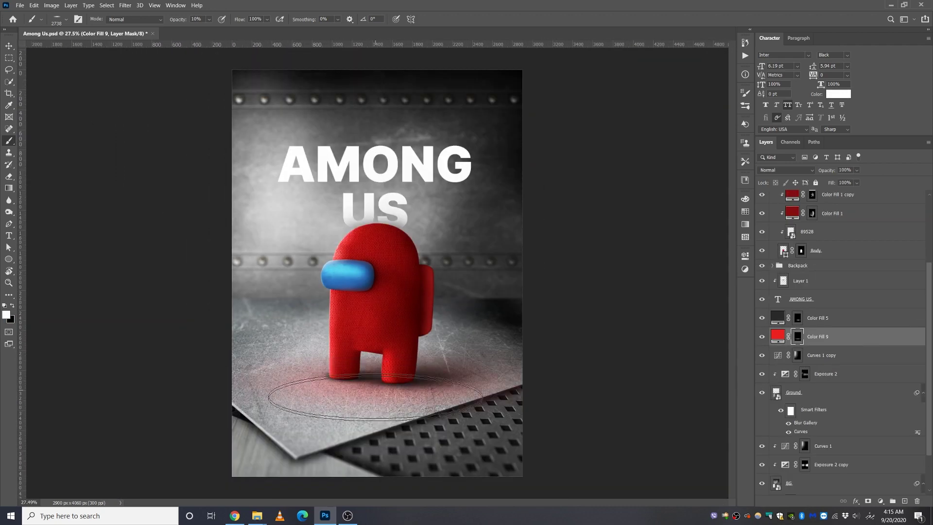
right_click(311, 146)
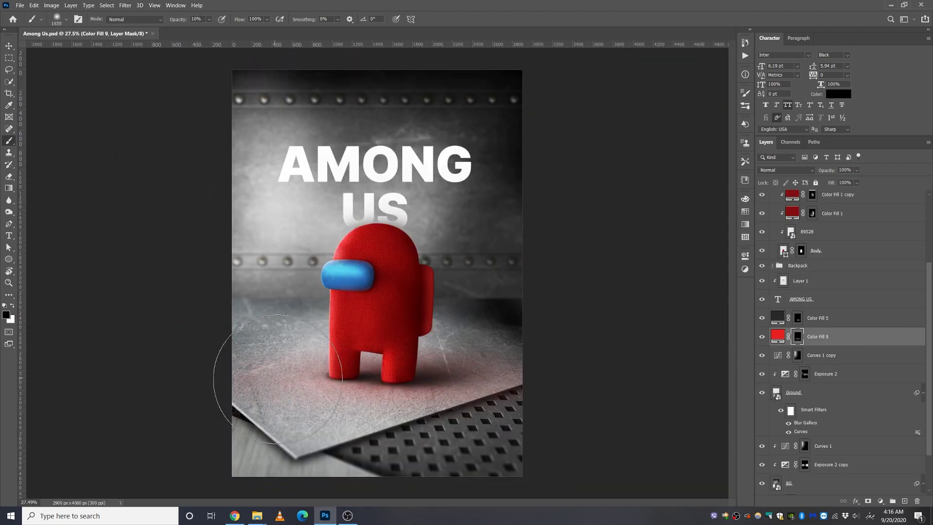
key(v)
shift+click(798, 338)
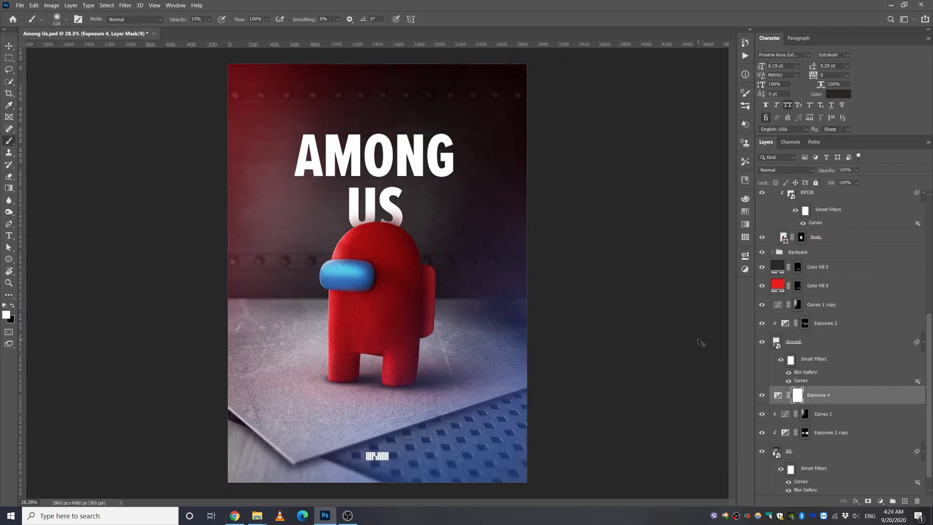
- Darken the haze around the title and across the right side on the Exposure 4 mask
drag(362, 200, 479, 281)
drag(208, 334, 510, 270)
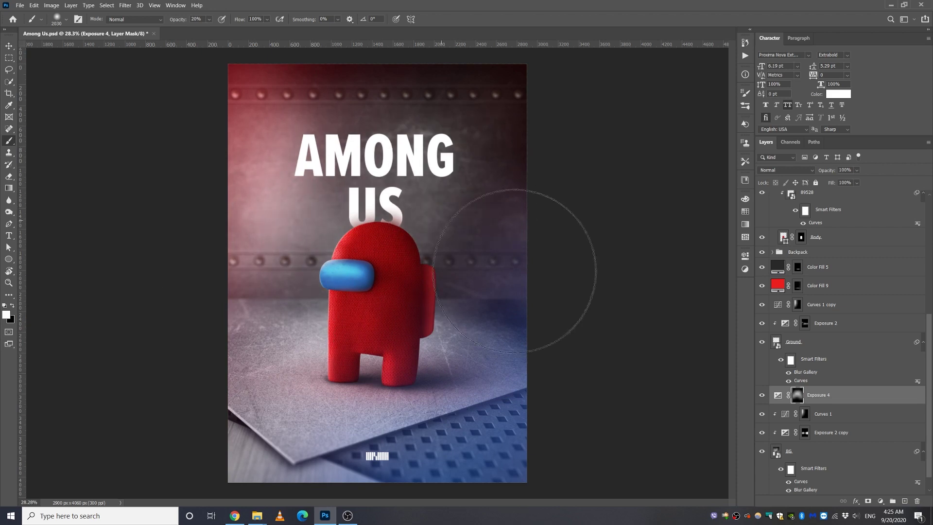
key(v)
- Set the floor's Tilt-Shift blur to 30 px with a lower transition, then launch Camera Raw Filter
double_click(805, 371)
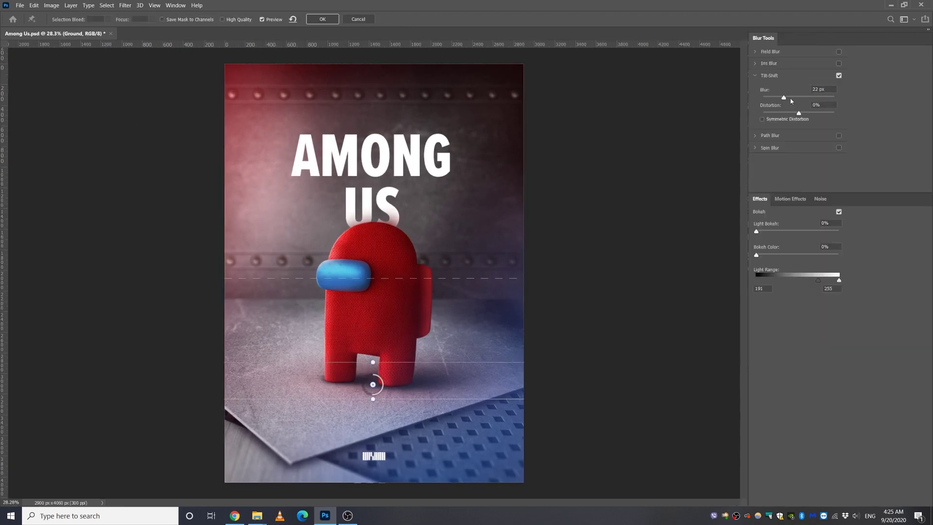
drag(359, 281, 360, 326)
drag(783, 97, 788, 98)
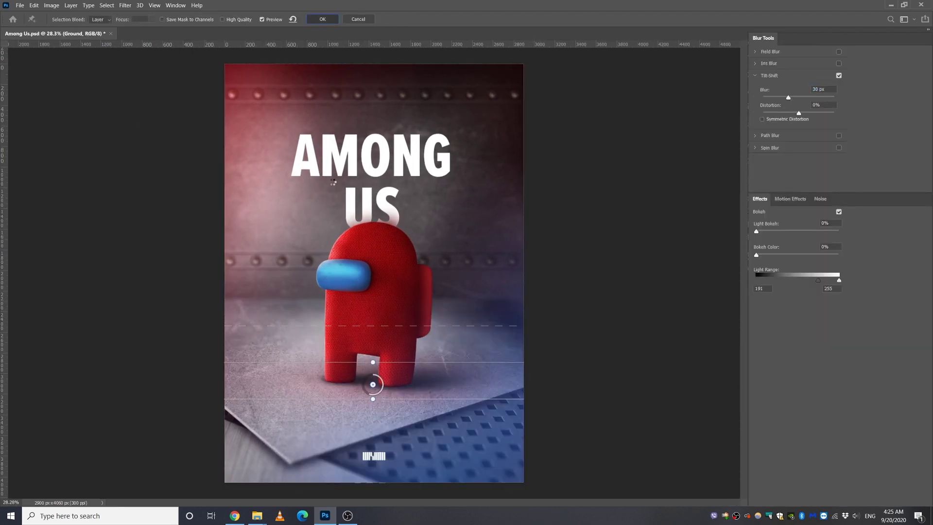
click(322, 19)
click(125, 5)
click(146, 57)
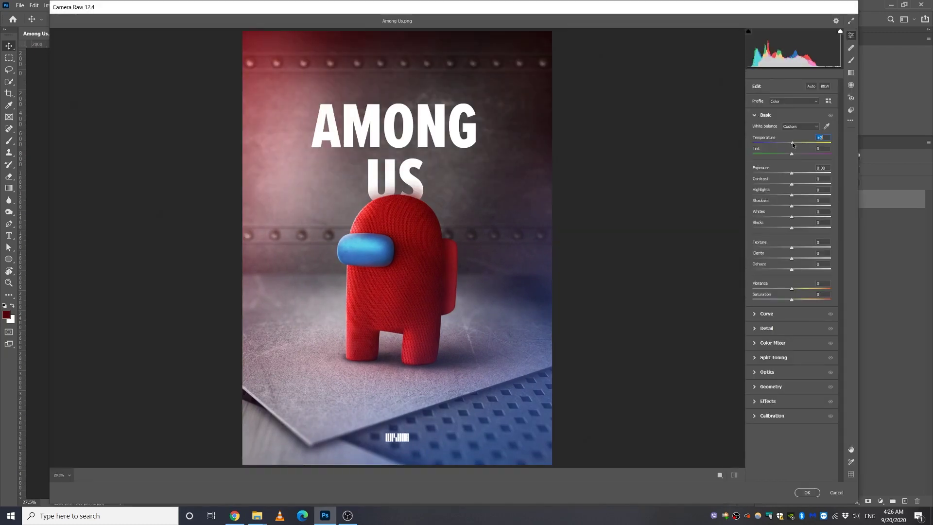
- Set Camera Raw Exposure to +0.20, Contrast to +16 and Blacks to 0
drag(793, 174, 794, 174)
mouse_move(792, 183)
mouse_down()
mouse_move(809, 217)
mouse_move(791, 228)
mouse_up()
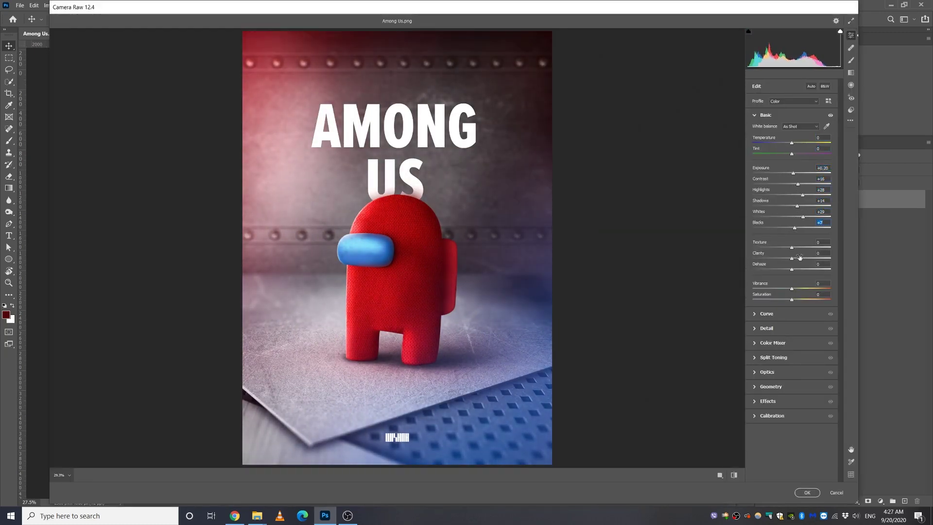
drag(791, 289, 803, 291)
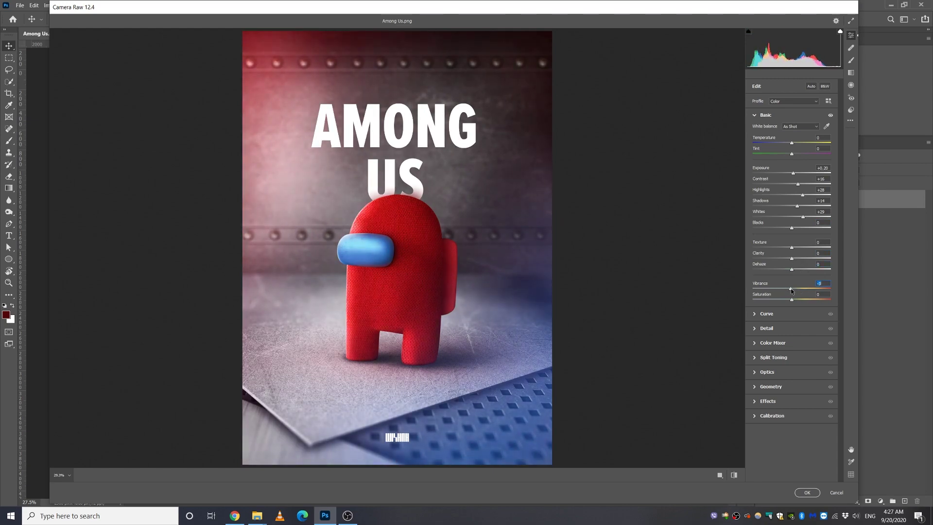
click(766, 115)
click(767, 144)
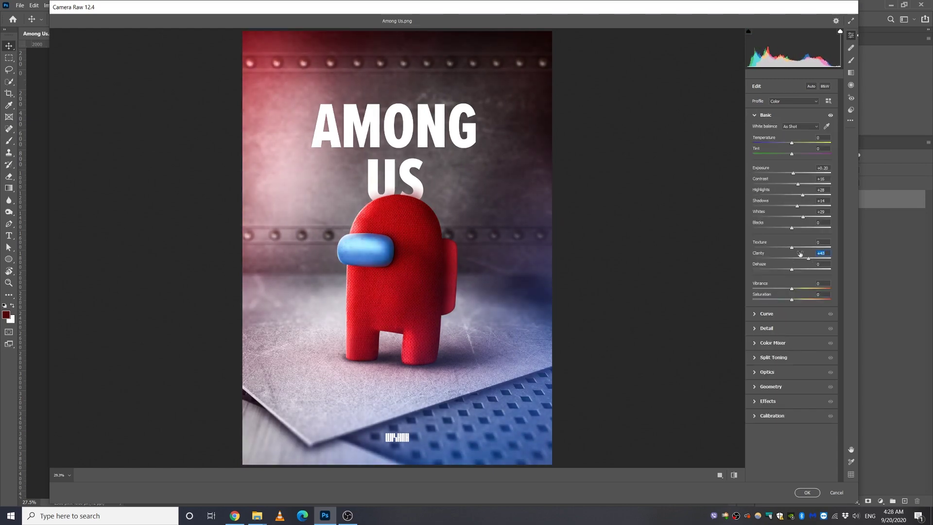